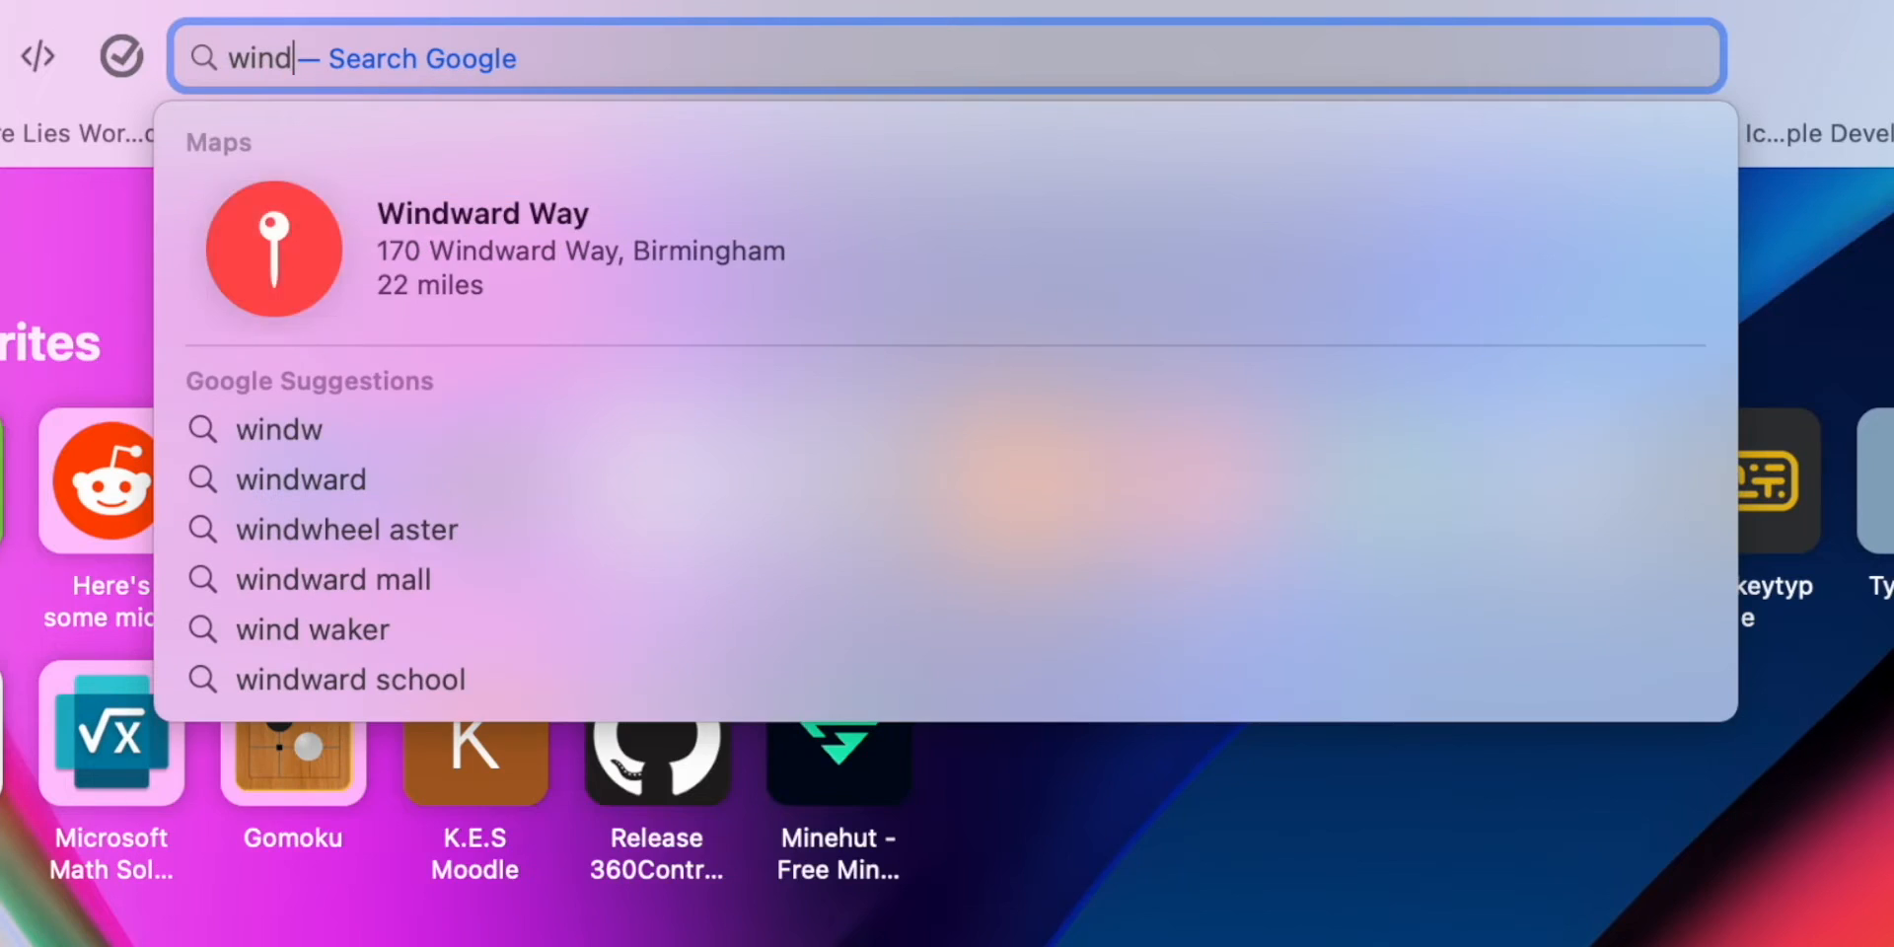
Step: Search the web for a Windows 7 Professional ISO and open Softlay's download-links page for it
key(BackSpace)
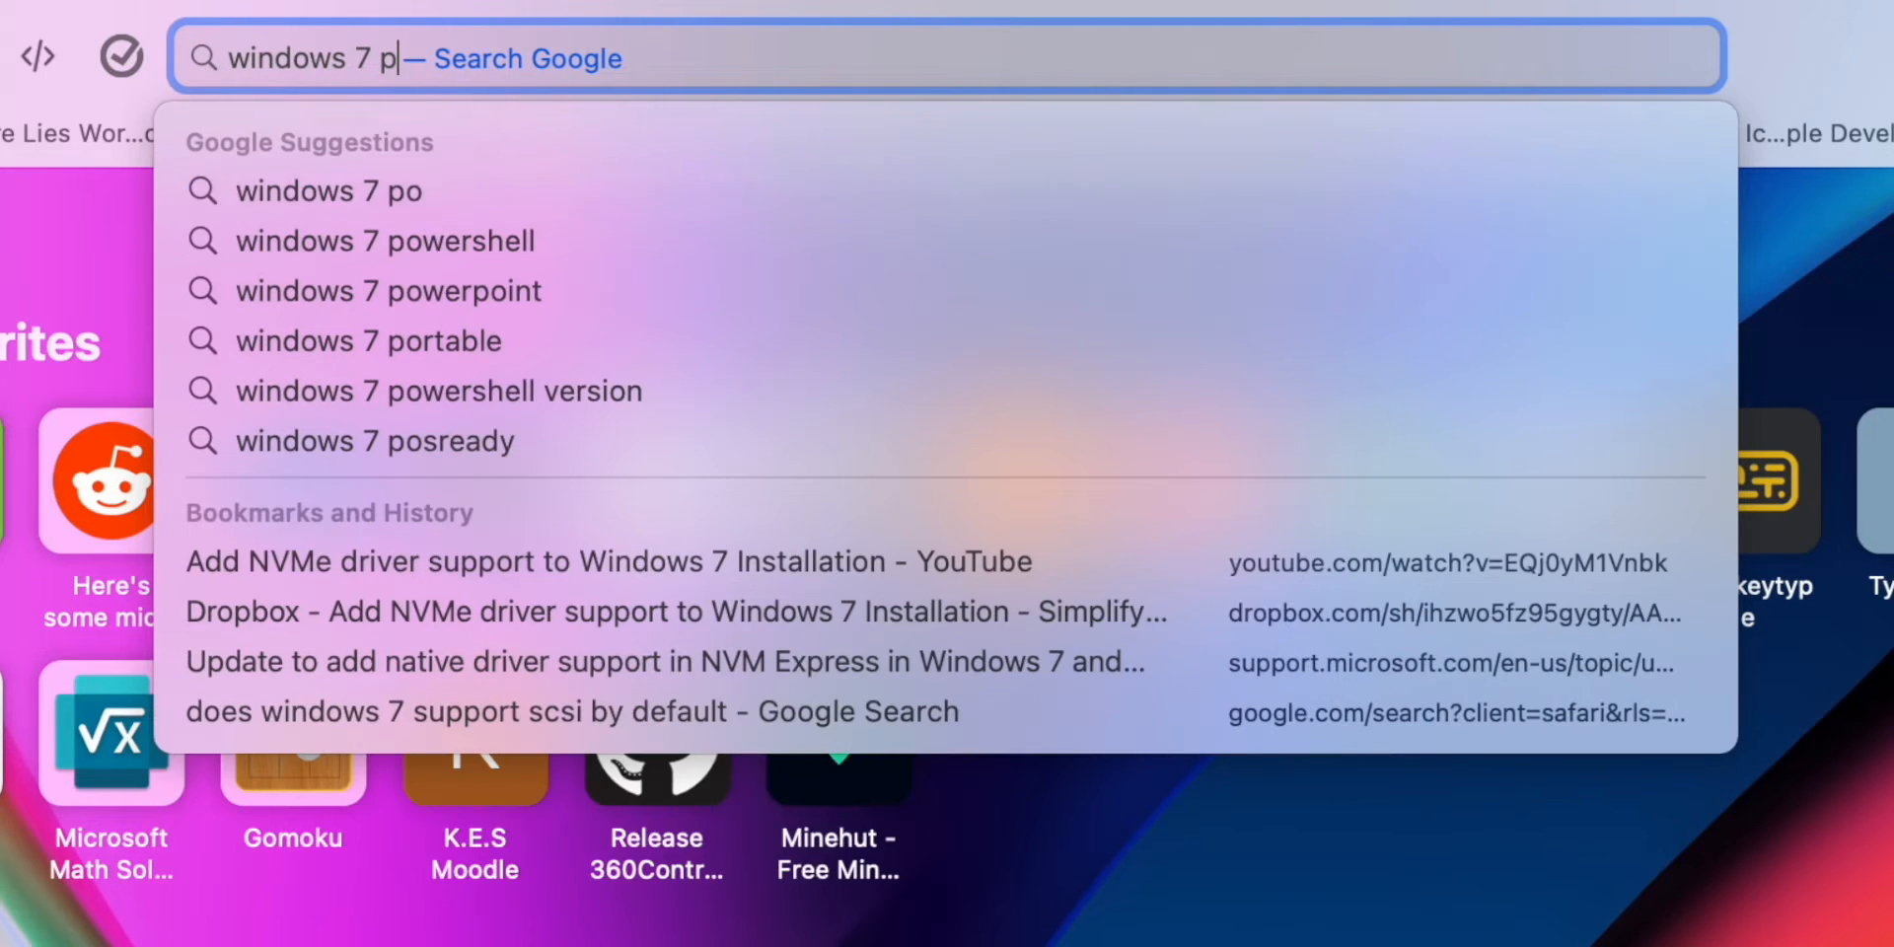
text(r)
click(957, 244)
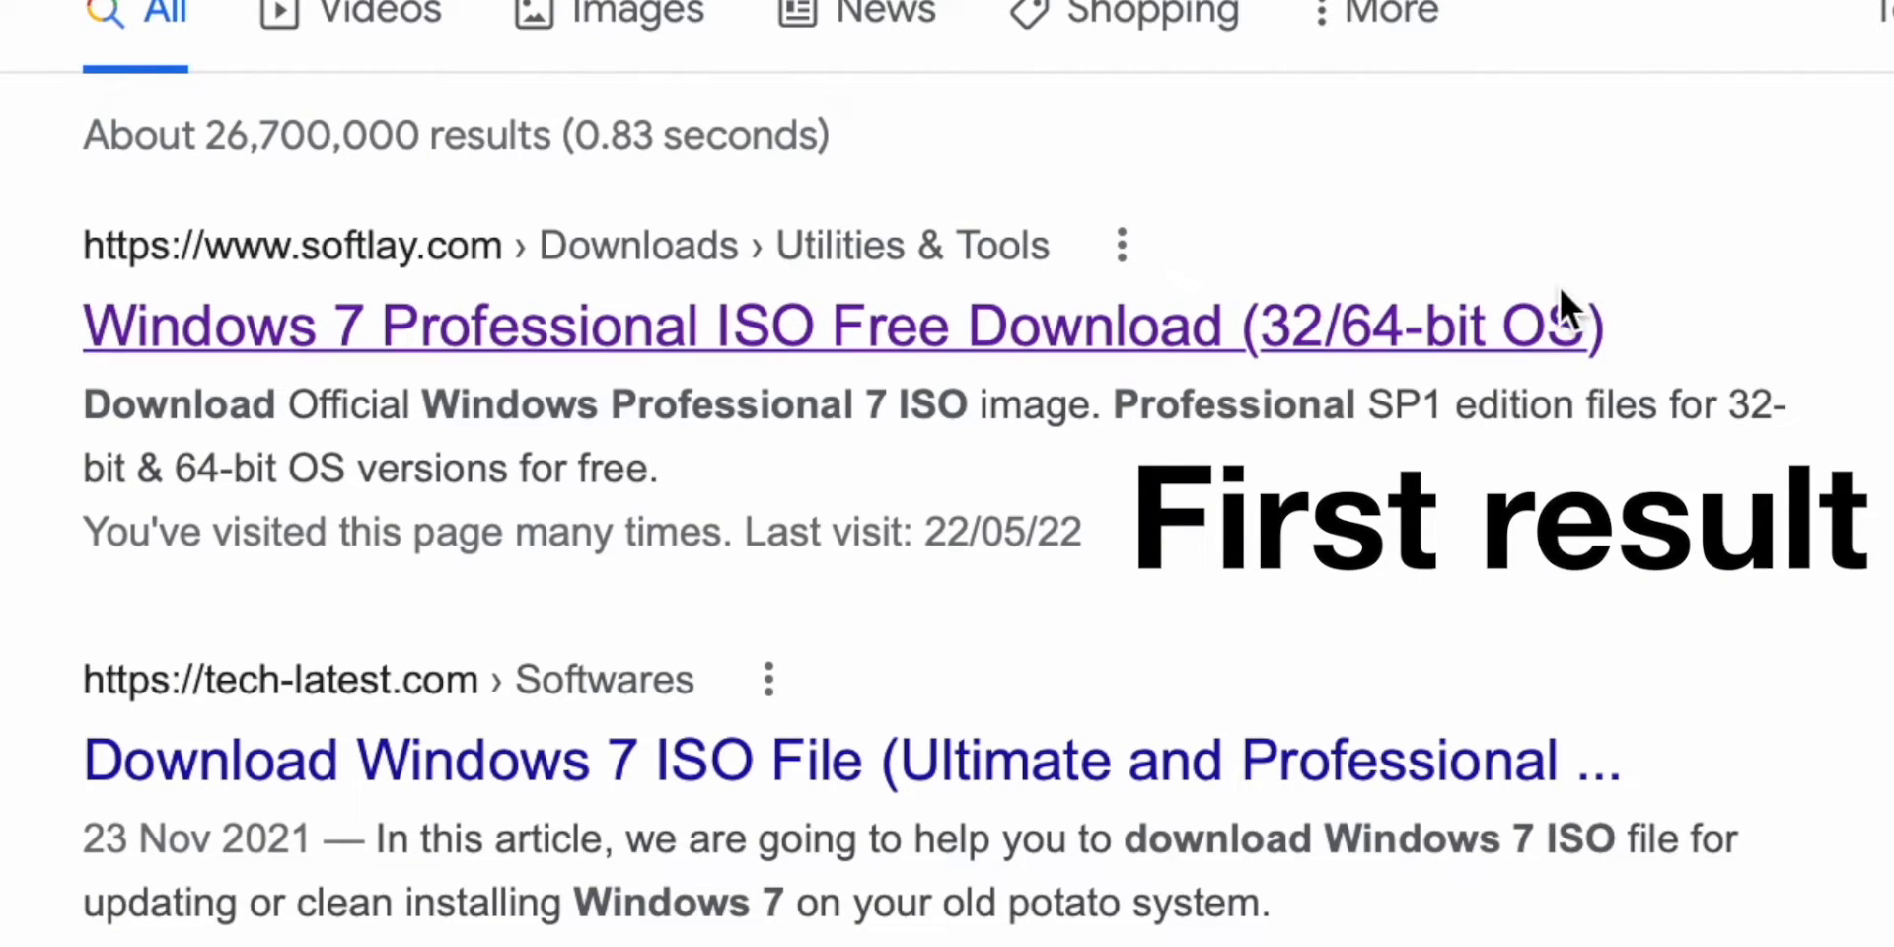
click(1450, 325)
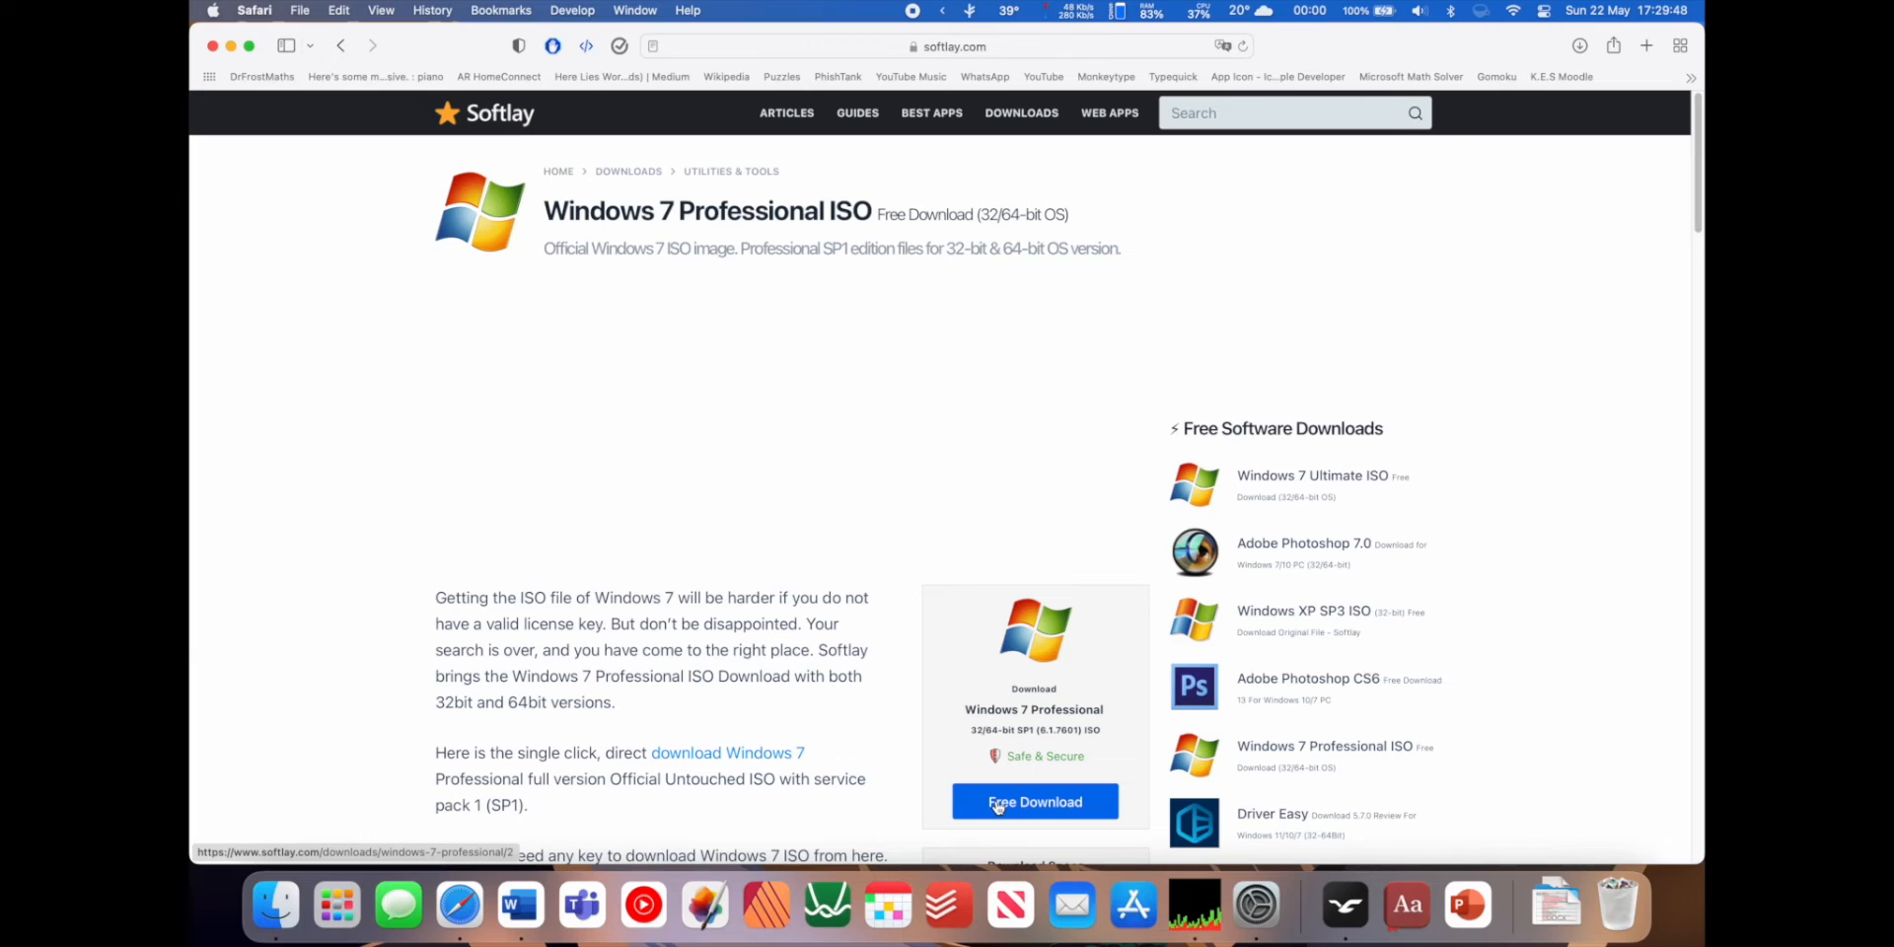
click(999, 804)
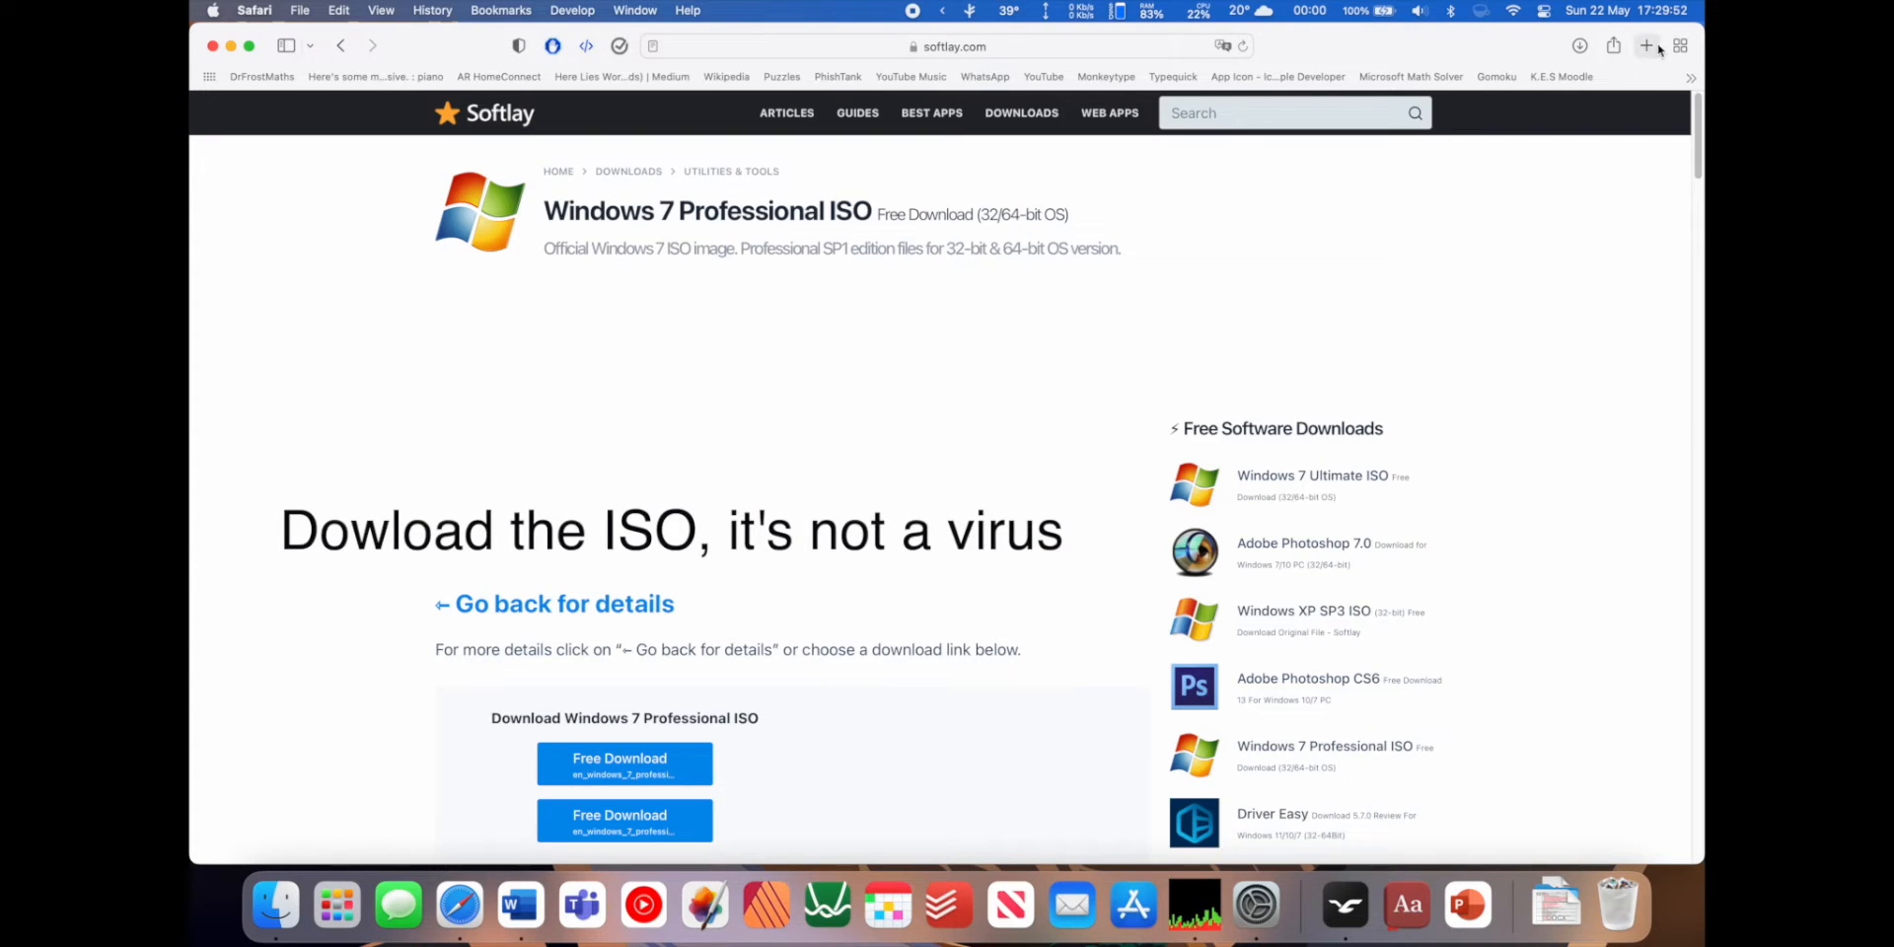
Step: Open mac.getutm.app in a new browser tab
click(1657, 47)
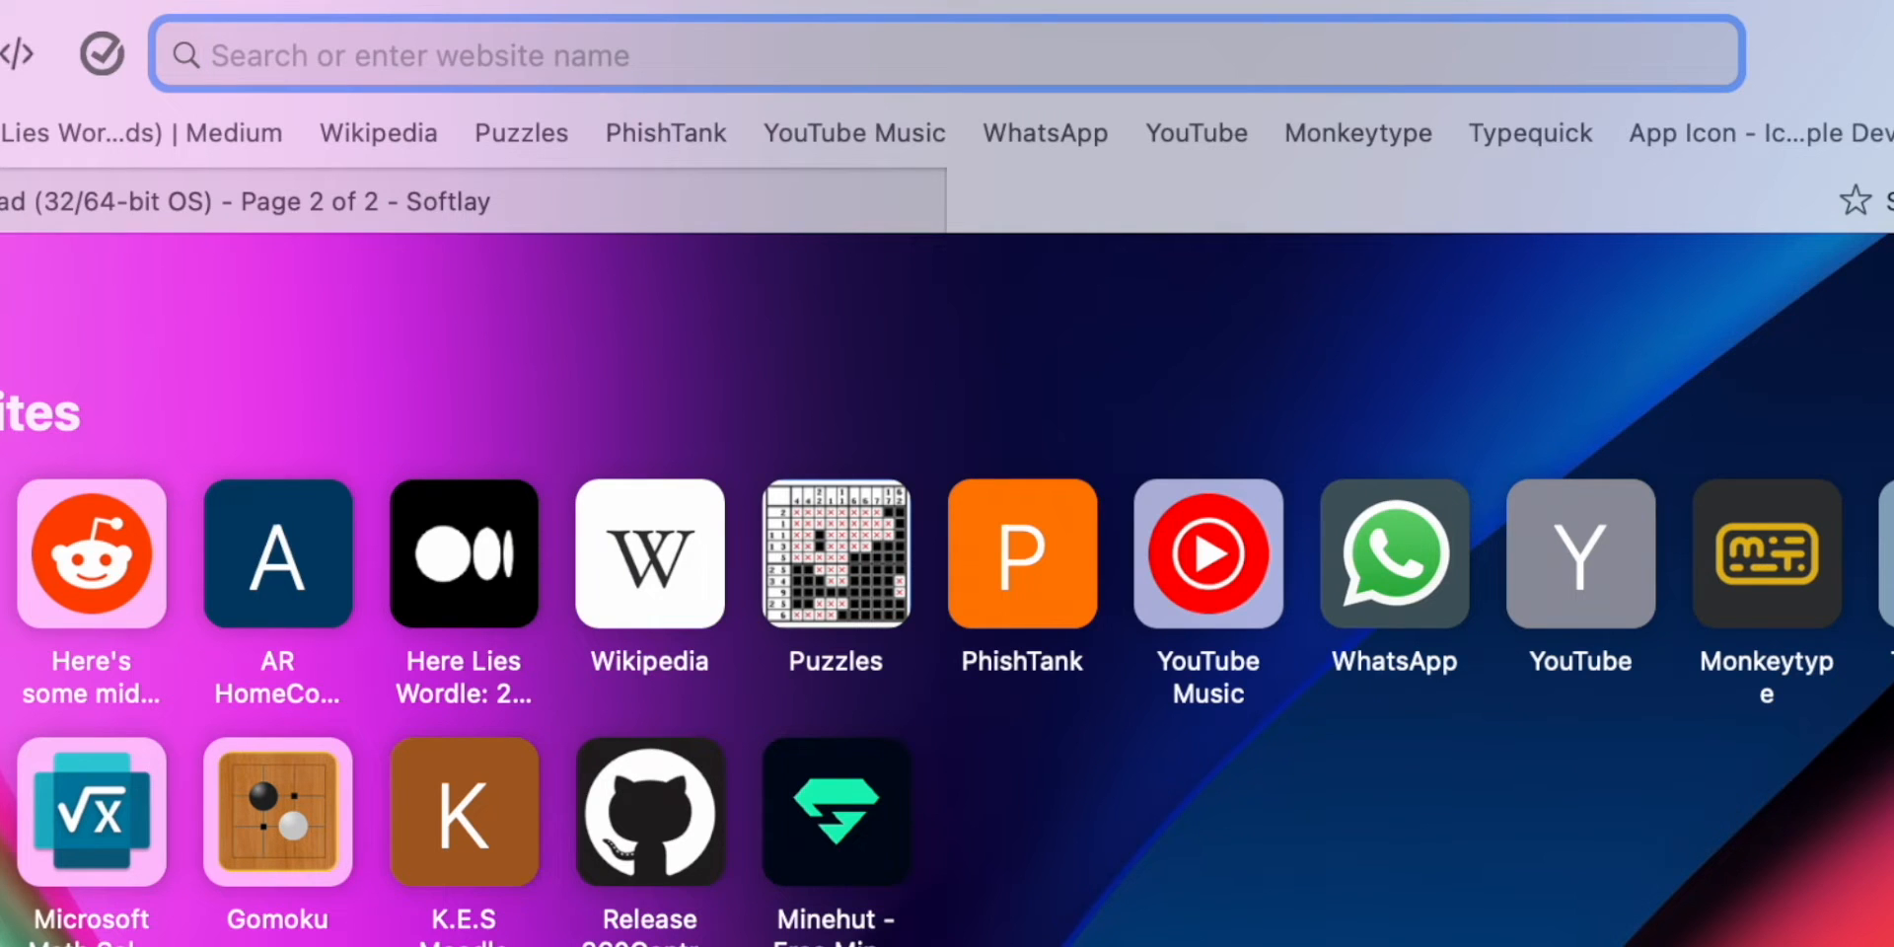
text(mac.get)
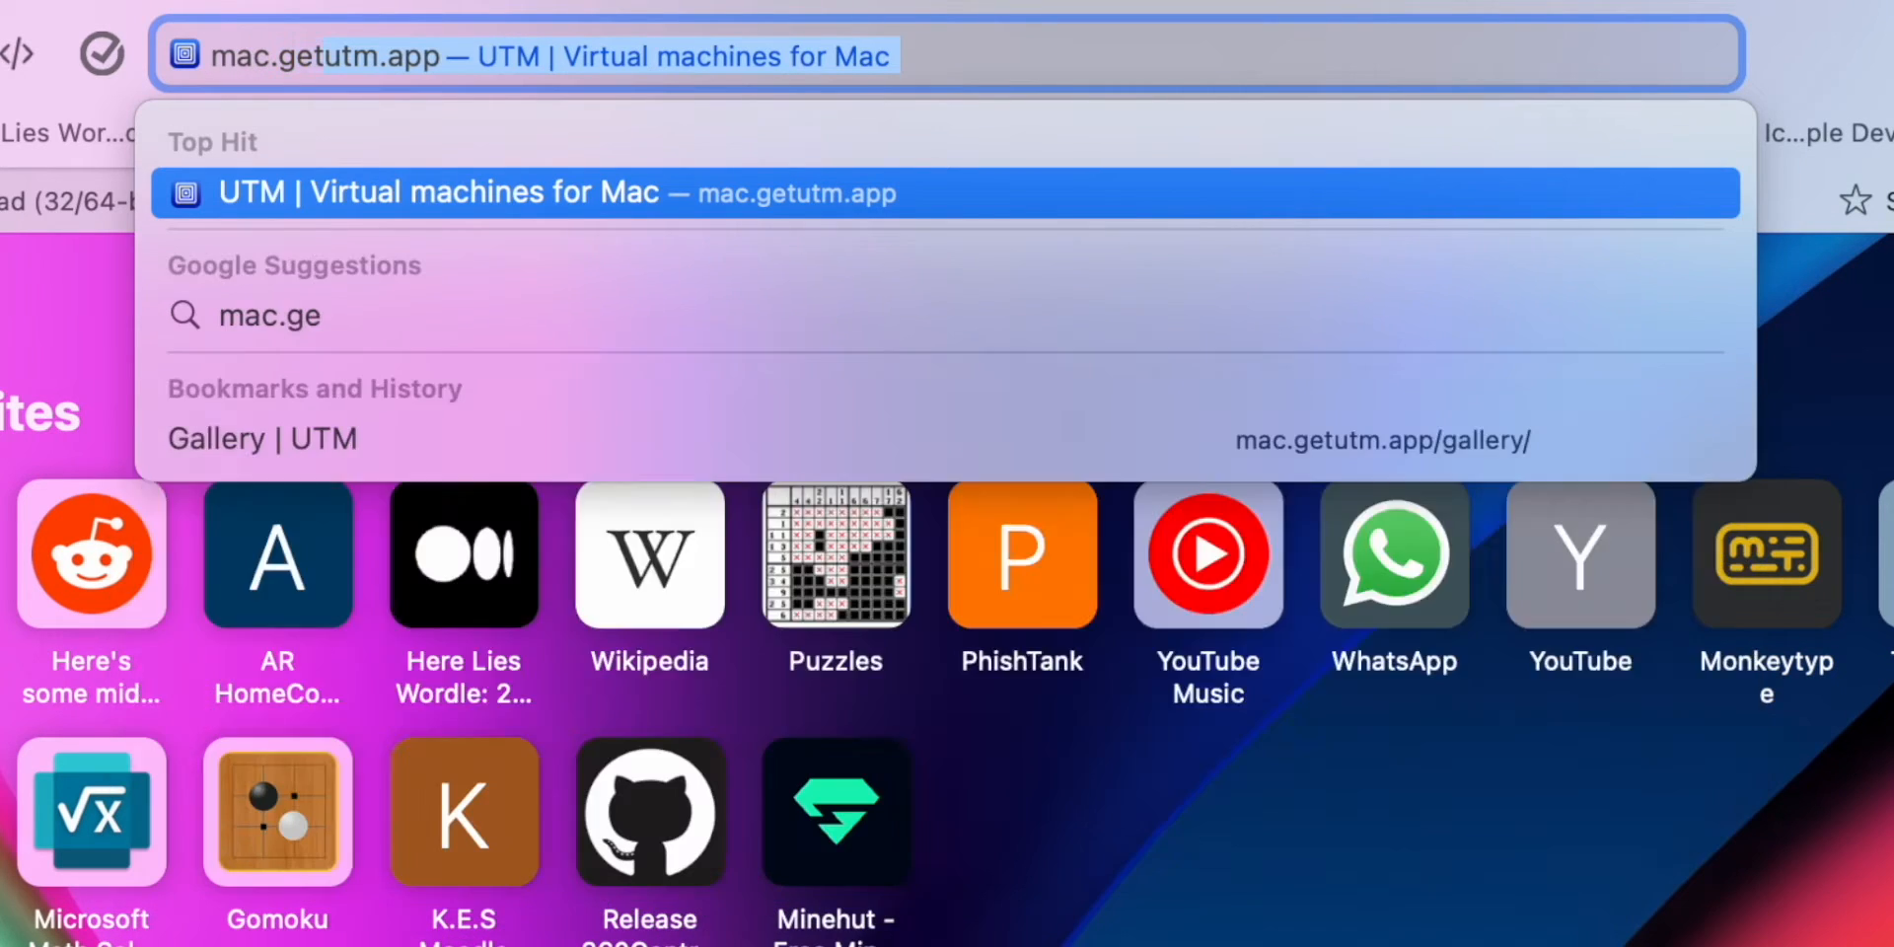
key(Return)
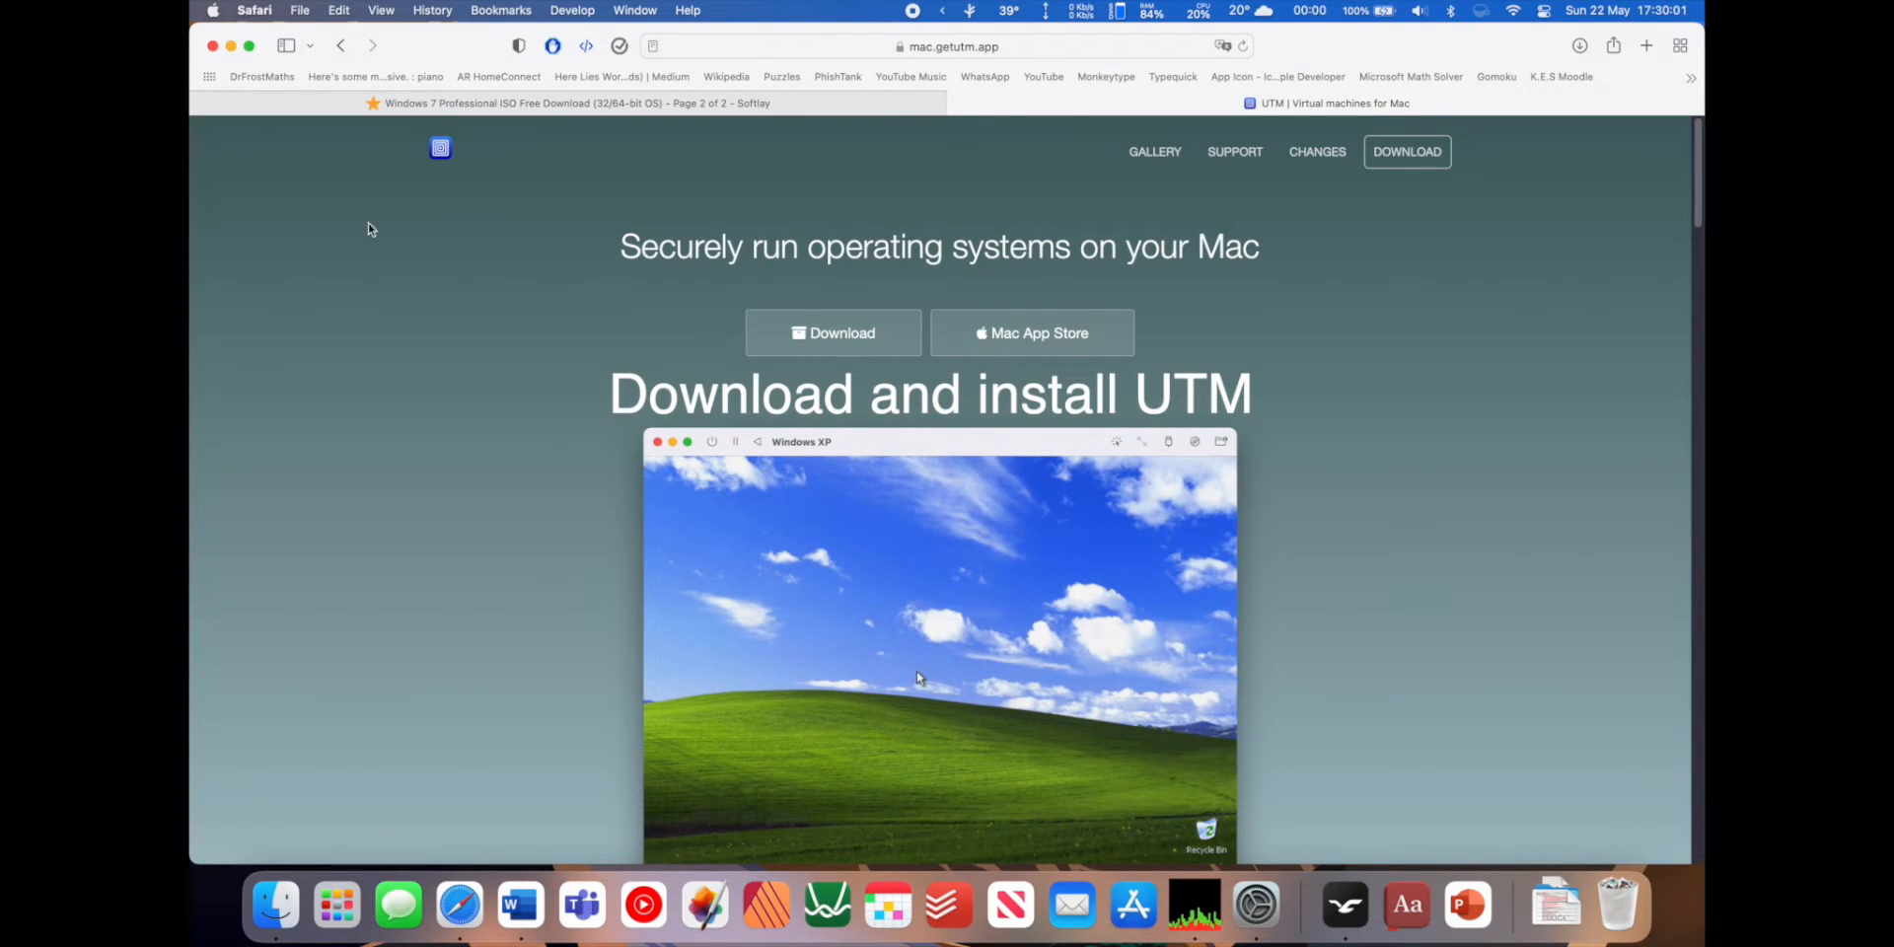
Step: Close the browser and Downloads windows and launch UTM
click(215, 47)
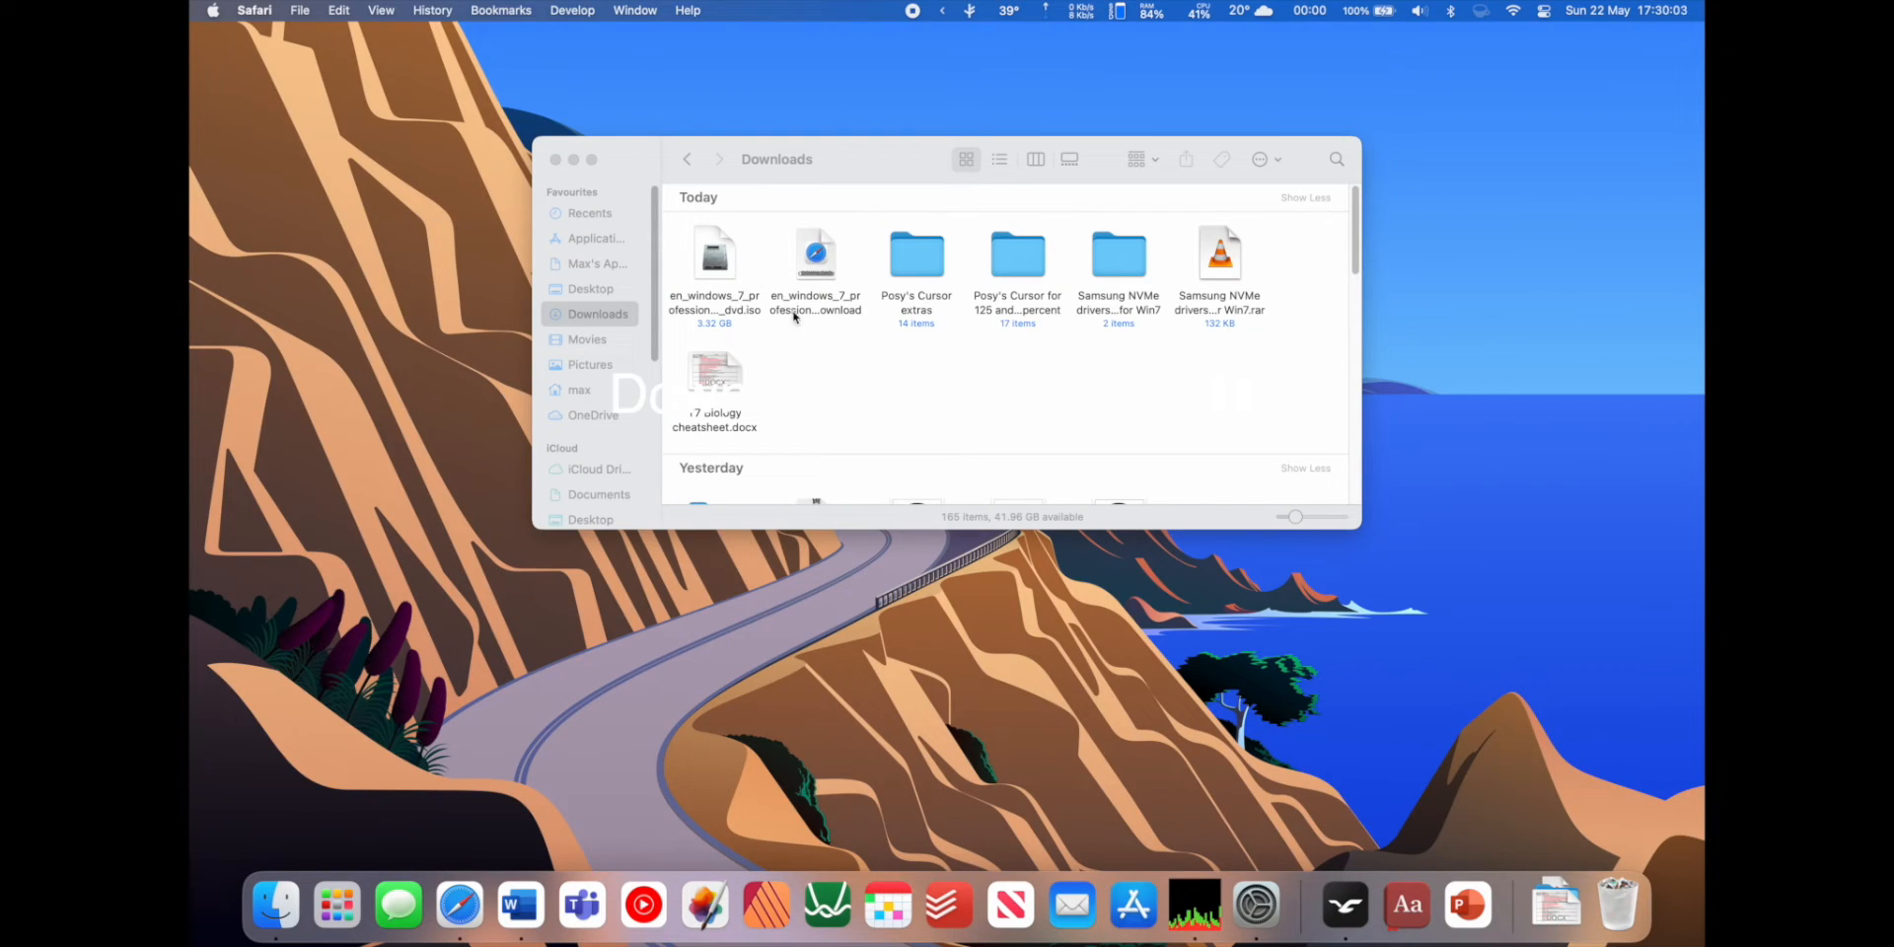
click(556, 160)
key(super+space)
text(utm)
key(Return)
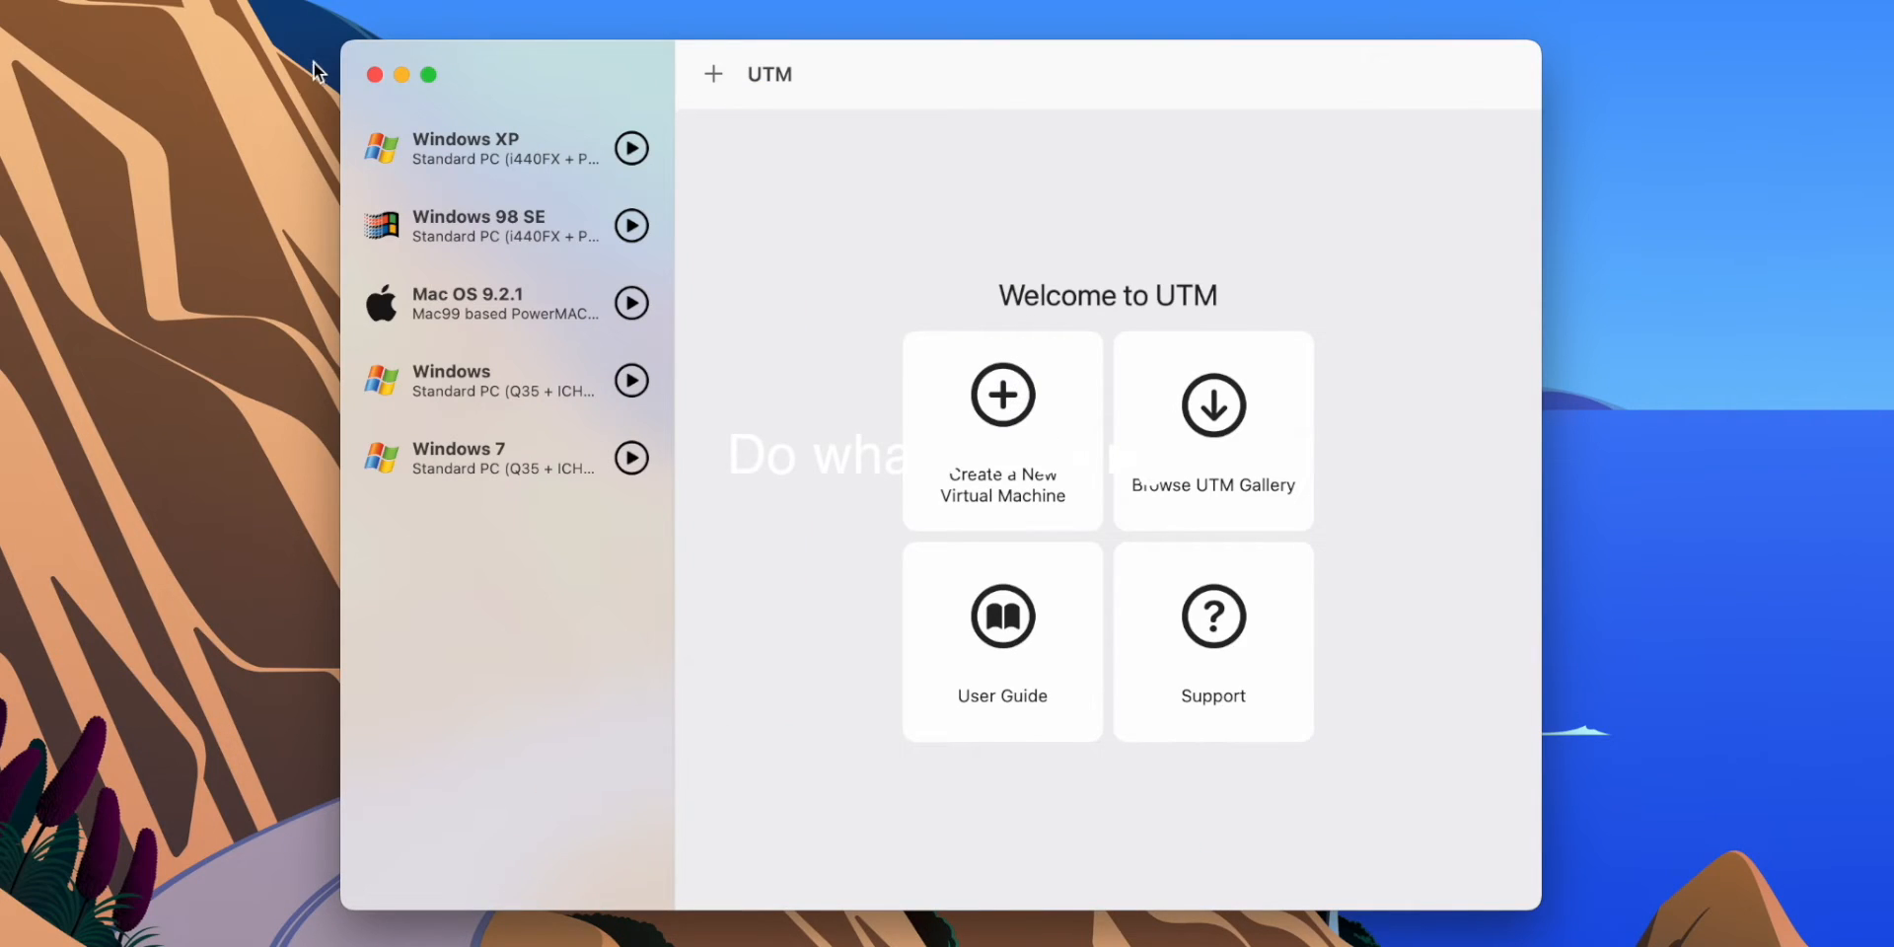
Step: Start creating a new emulated virtual machine with Windows as its operating system
click(713, 75)
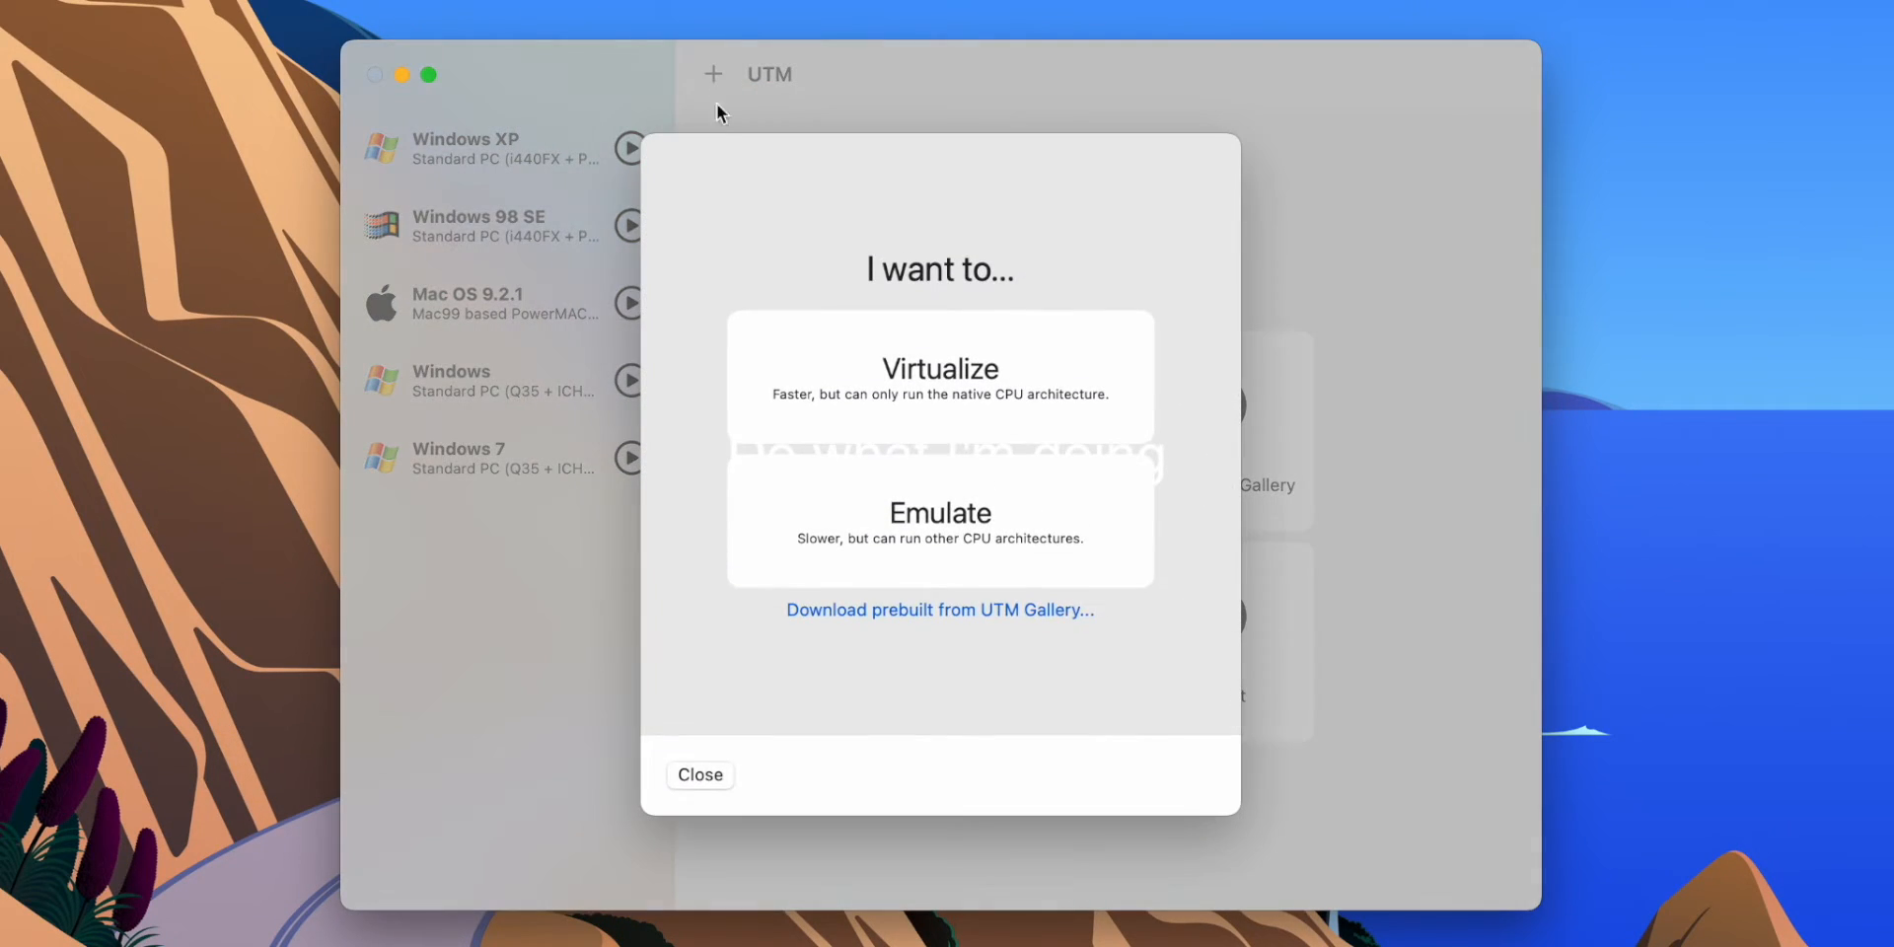
click(878, 513)
click(932, 434)
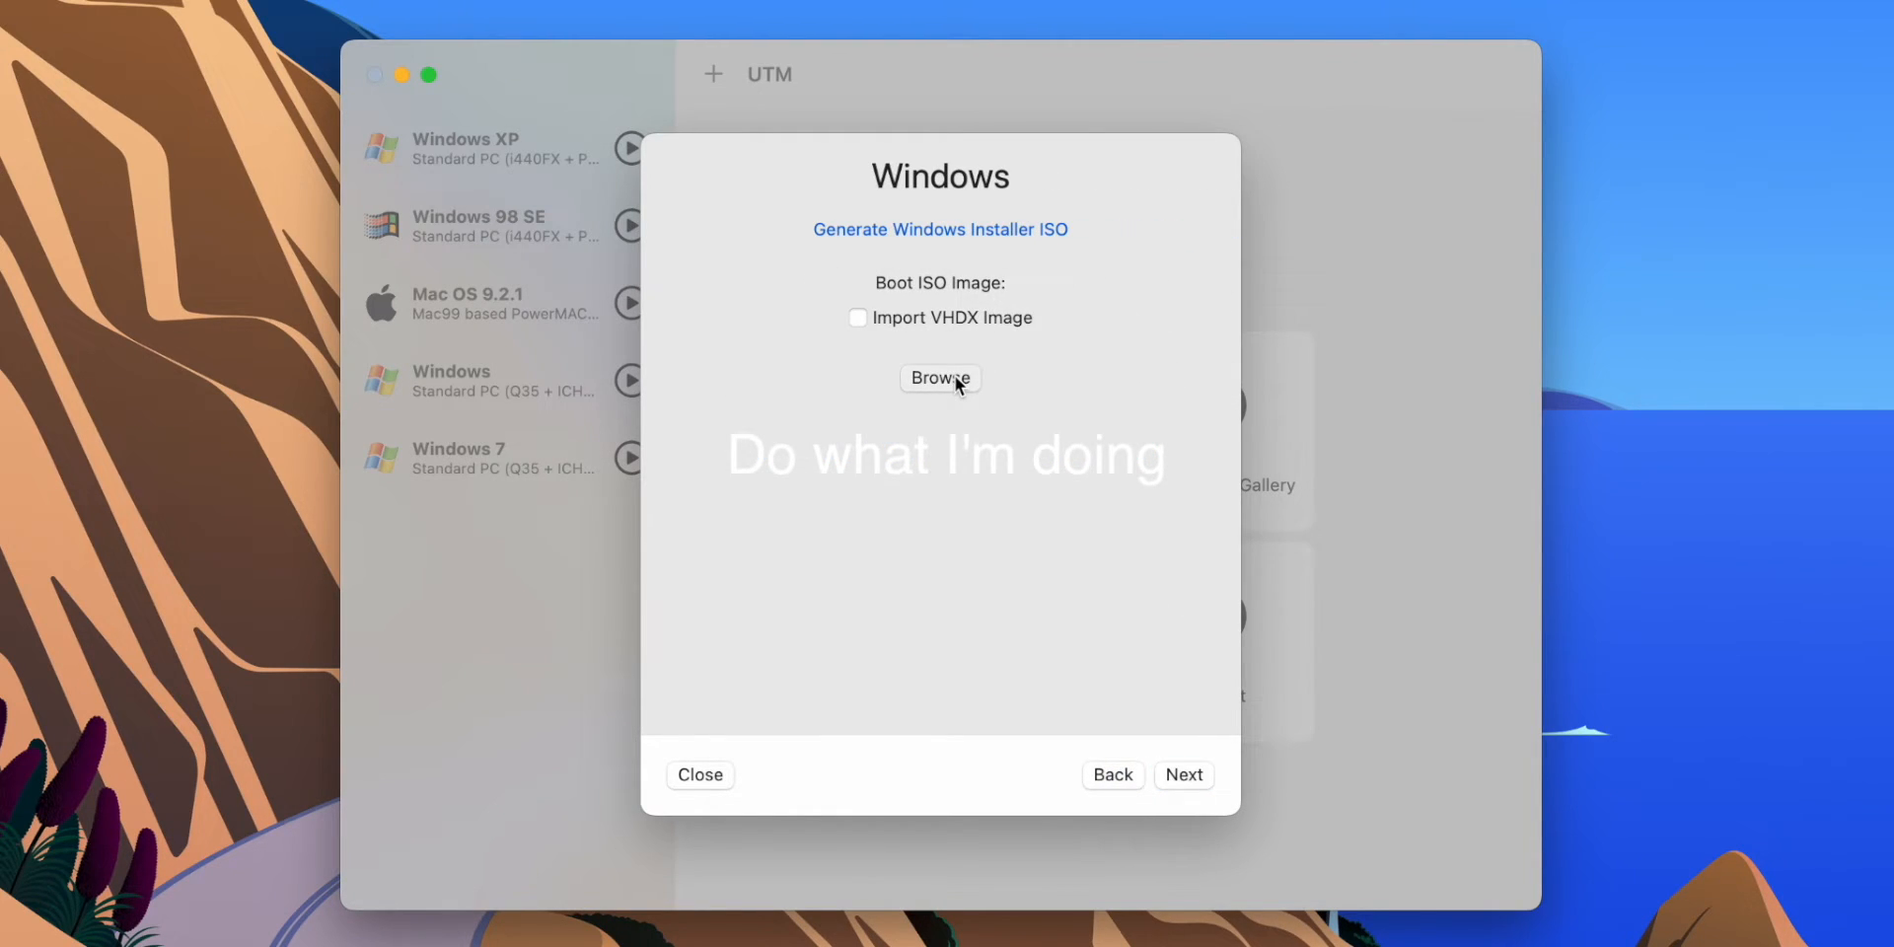
Step: Choose en_windows_7_professional_x64_dvd.iso from Downloads as the boot ISO image and continue to the hardware settings
click(942, 377)
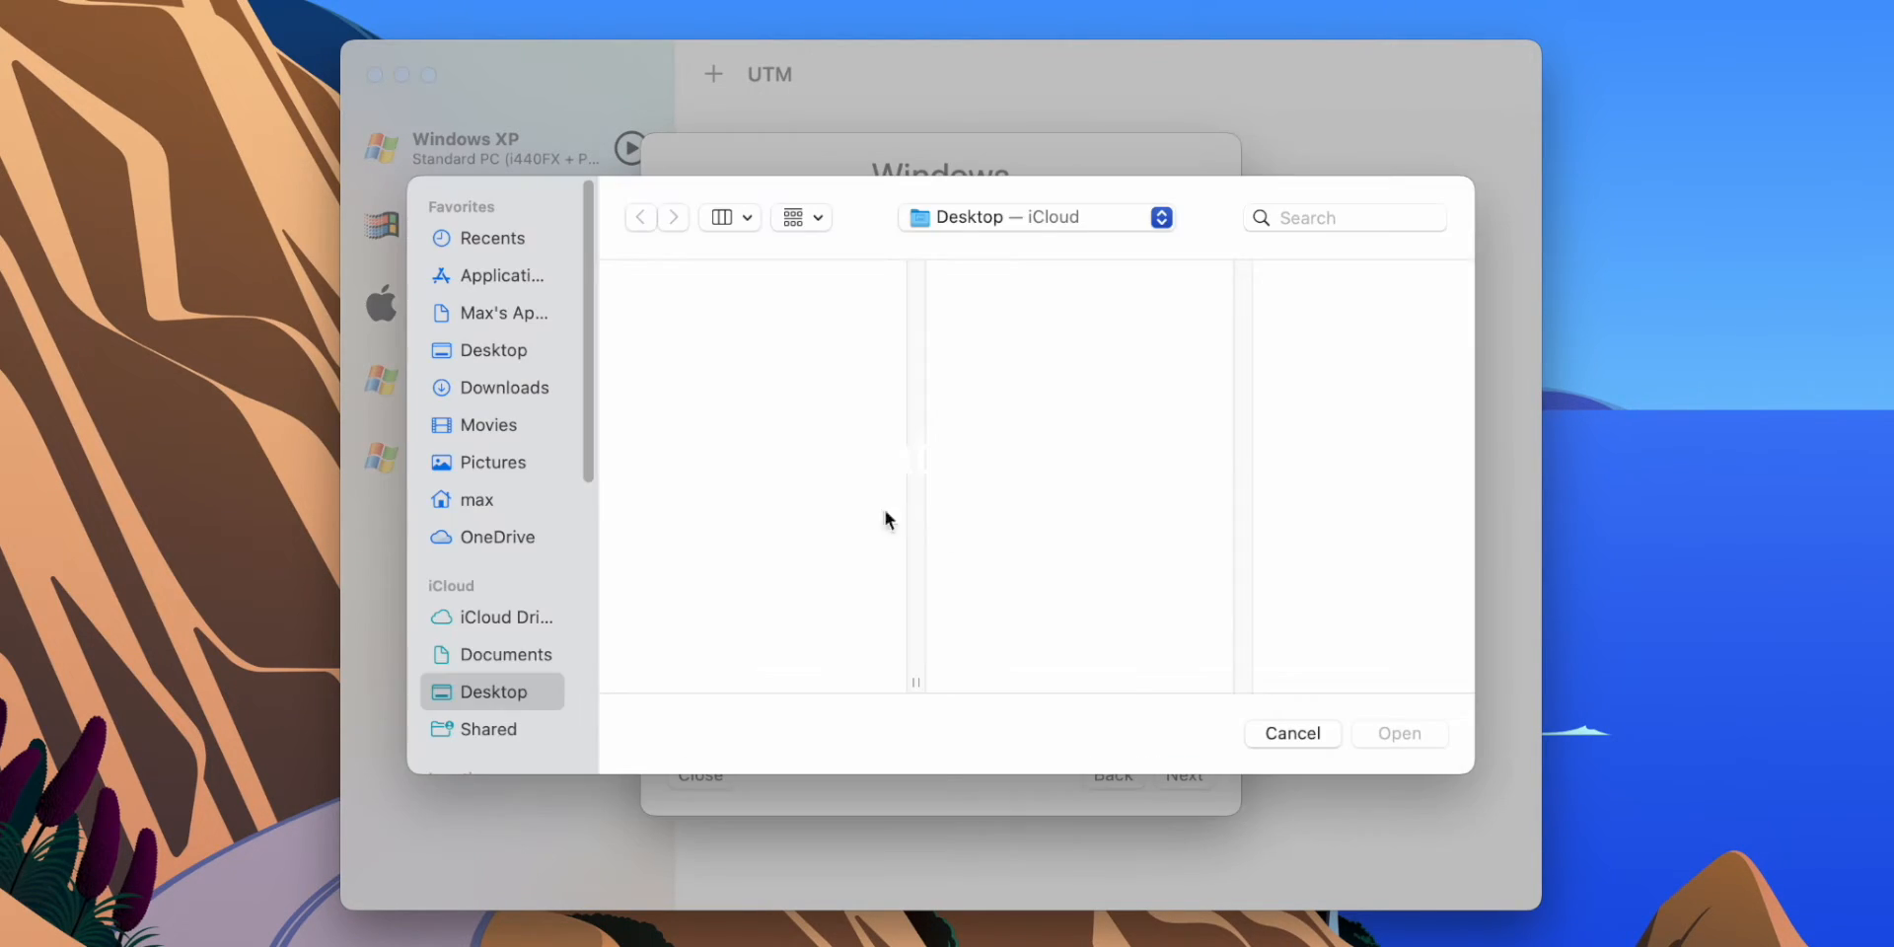
click(454, 386)
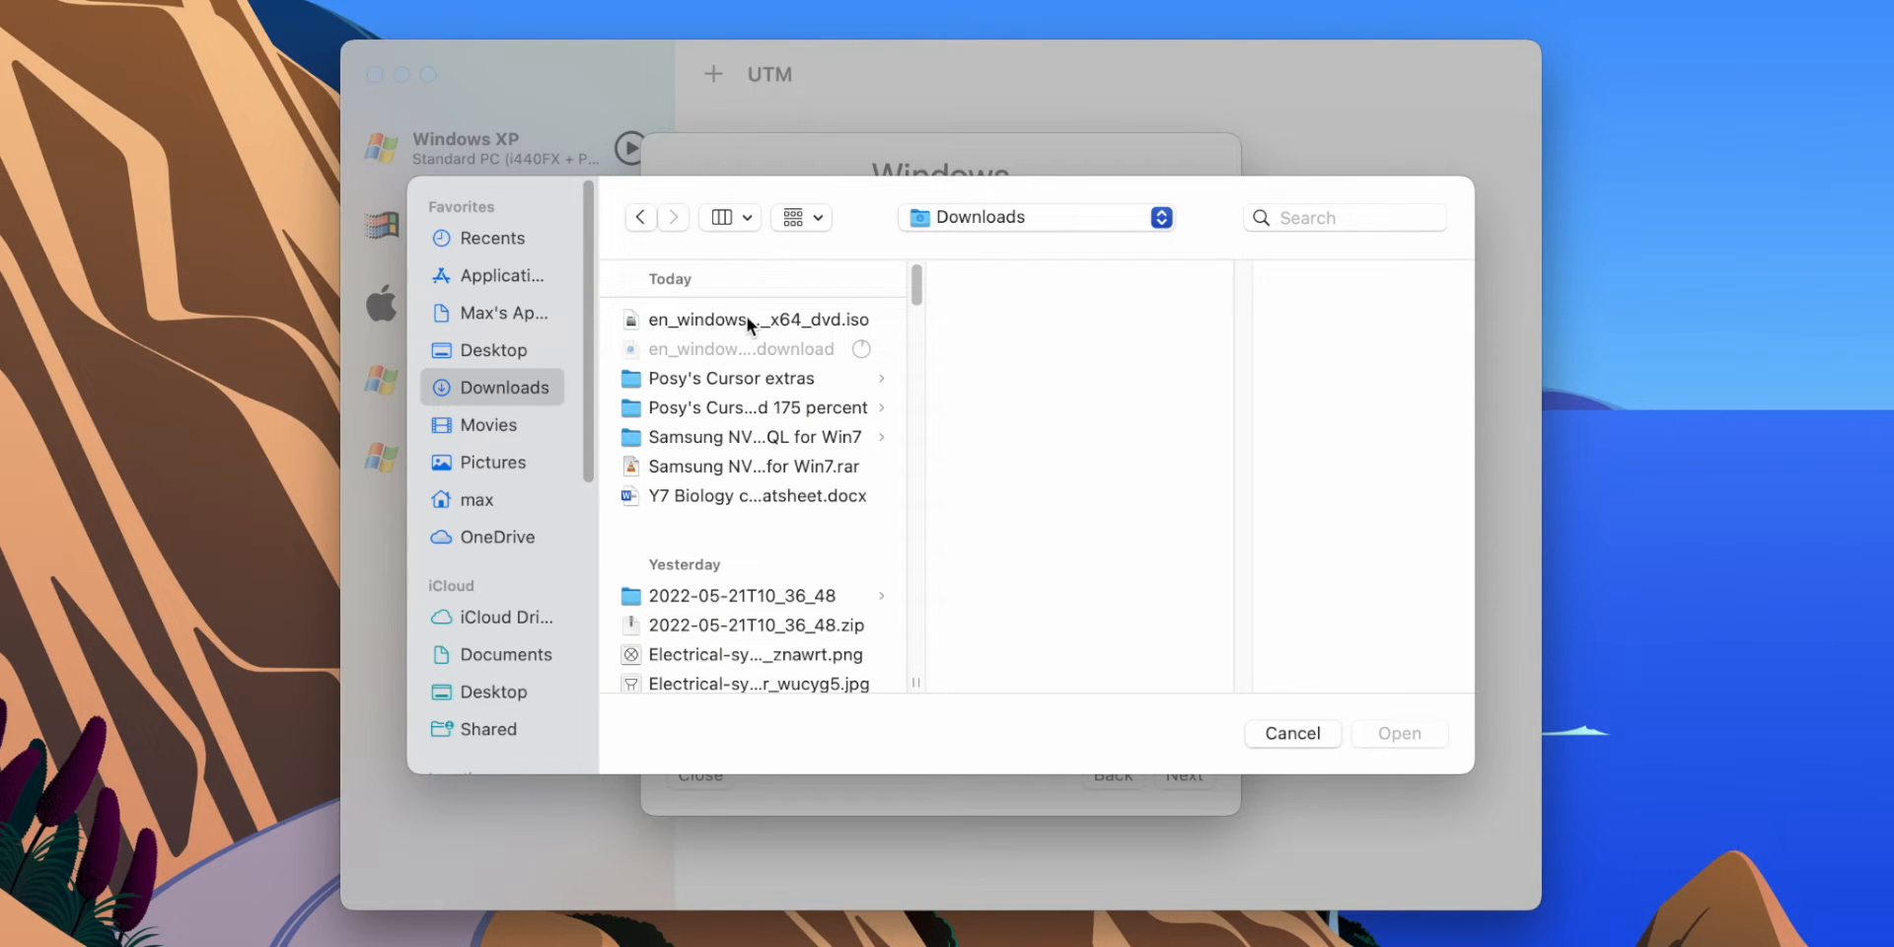
click(747, 321)
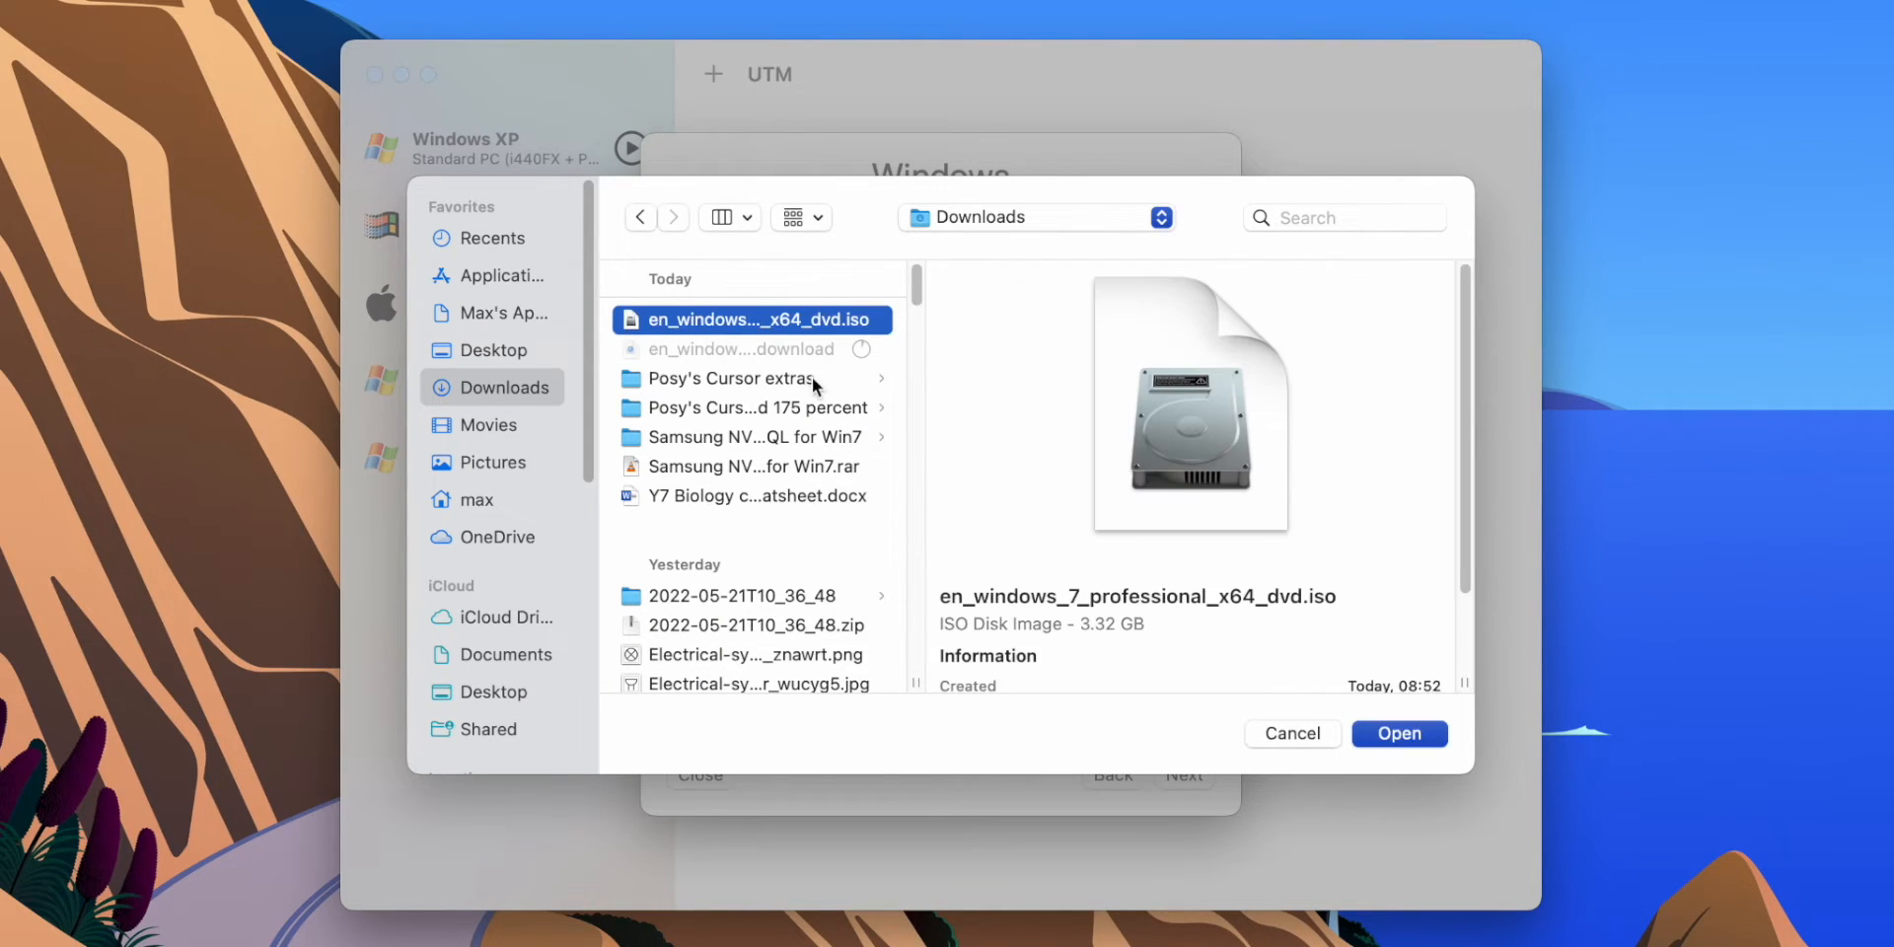
click(1391, 736)
click(1194, 773)
Step: Set the memory to 3072 MB, accept the remaining wizard defaults, and save the virtual machine with its settings opened
drag(951, 473, 929, 476)
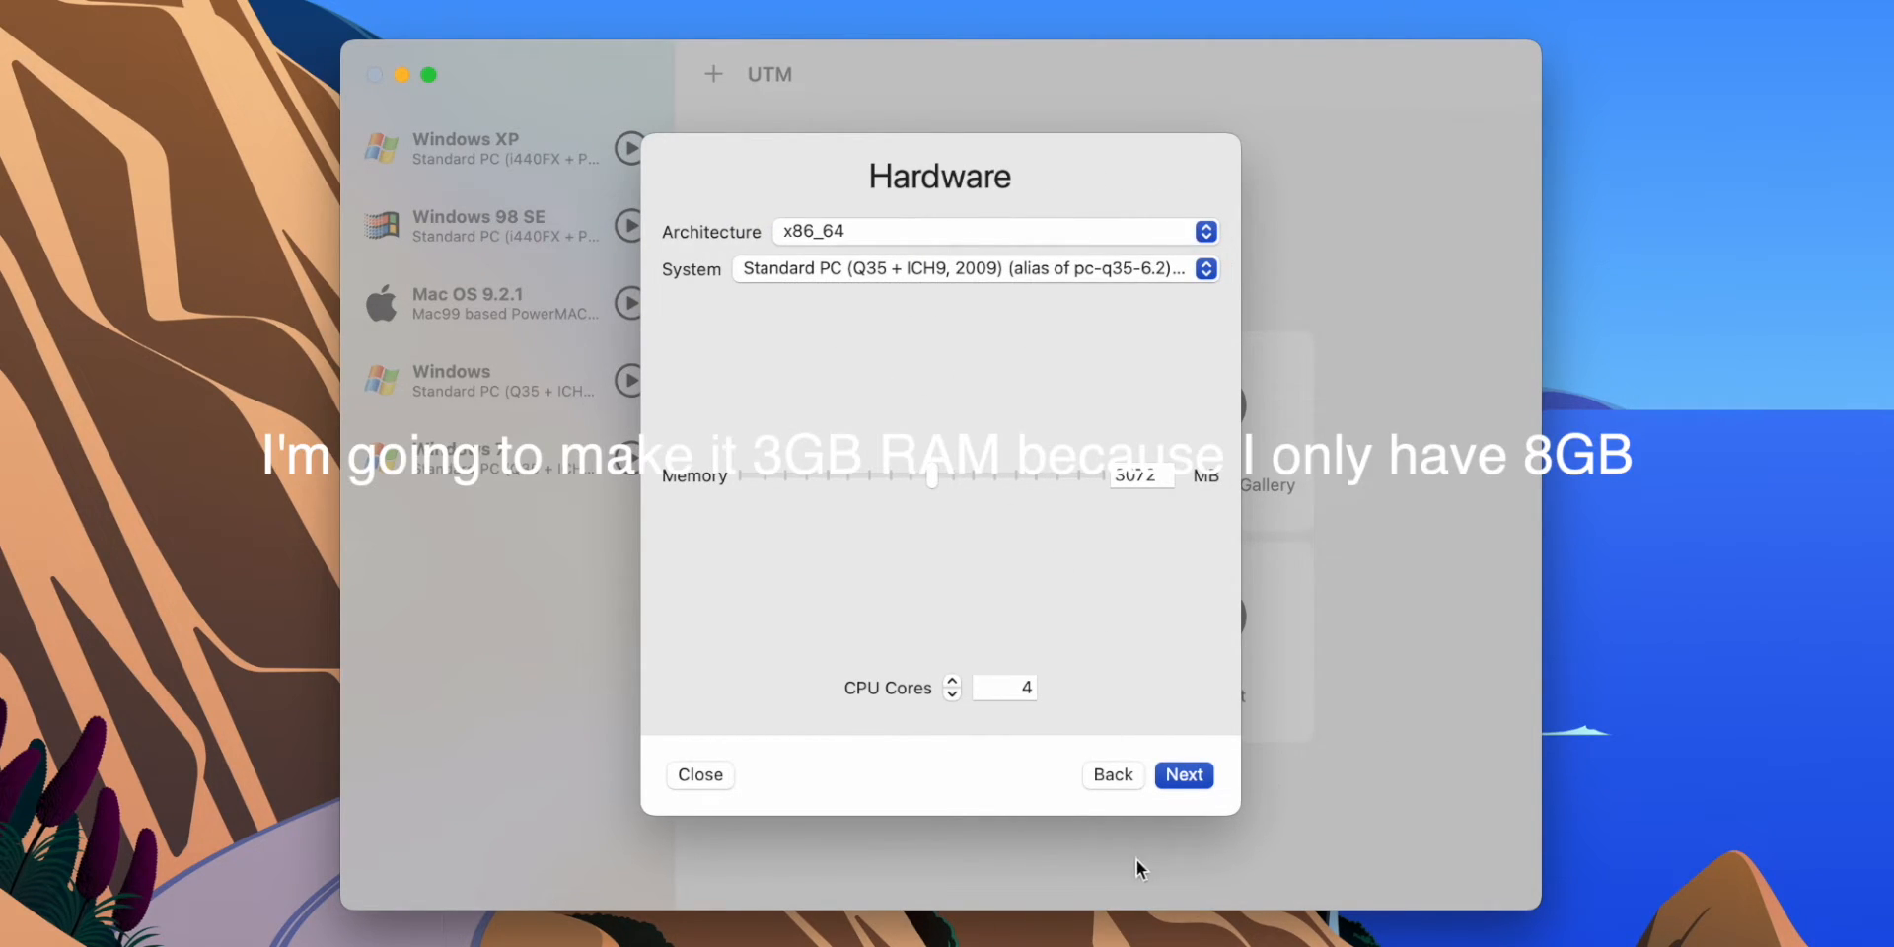
click(1172, 785)
click(1183, 774)
click(1183, 775)
click(857, 272)
click(1172, 772)
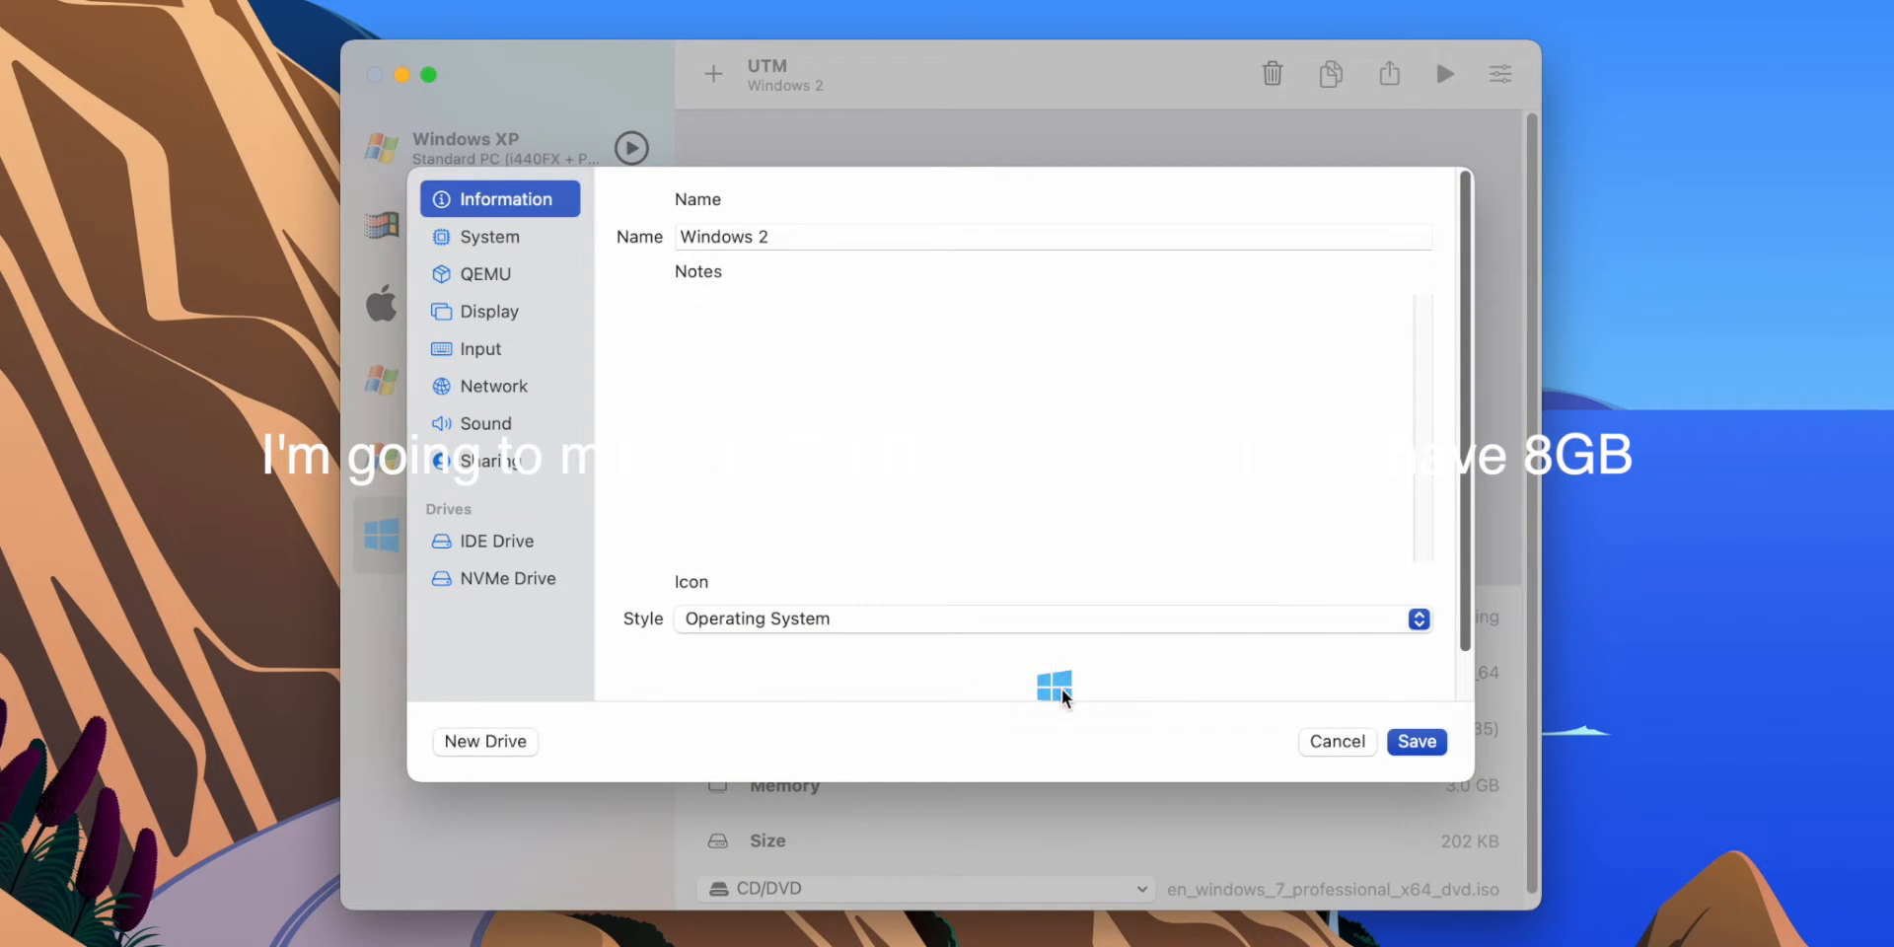
Step: Change the virtual machine's icon to the wavy four-colour Windows flag used by the Windows 7 machine
click(1058, 687)
scroll(1053, 501, down, 10)
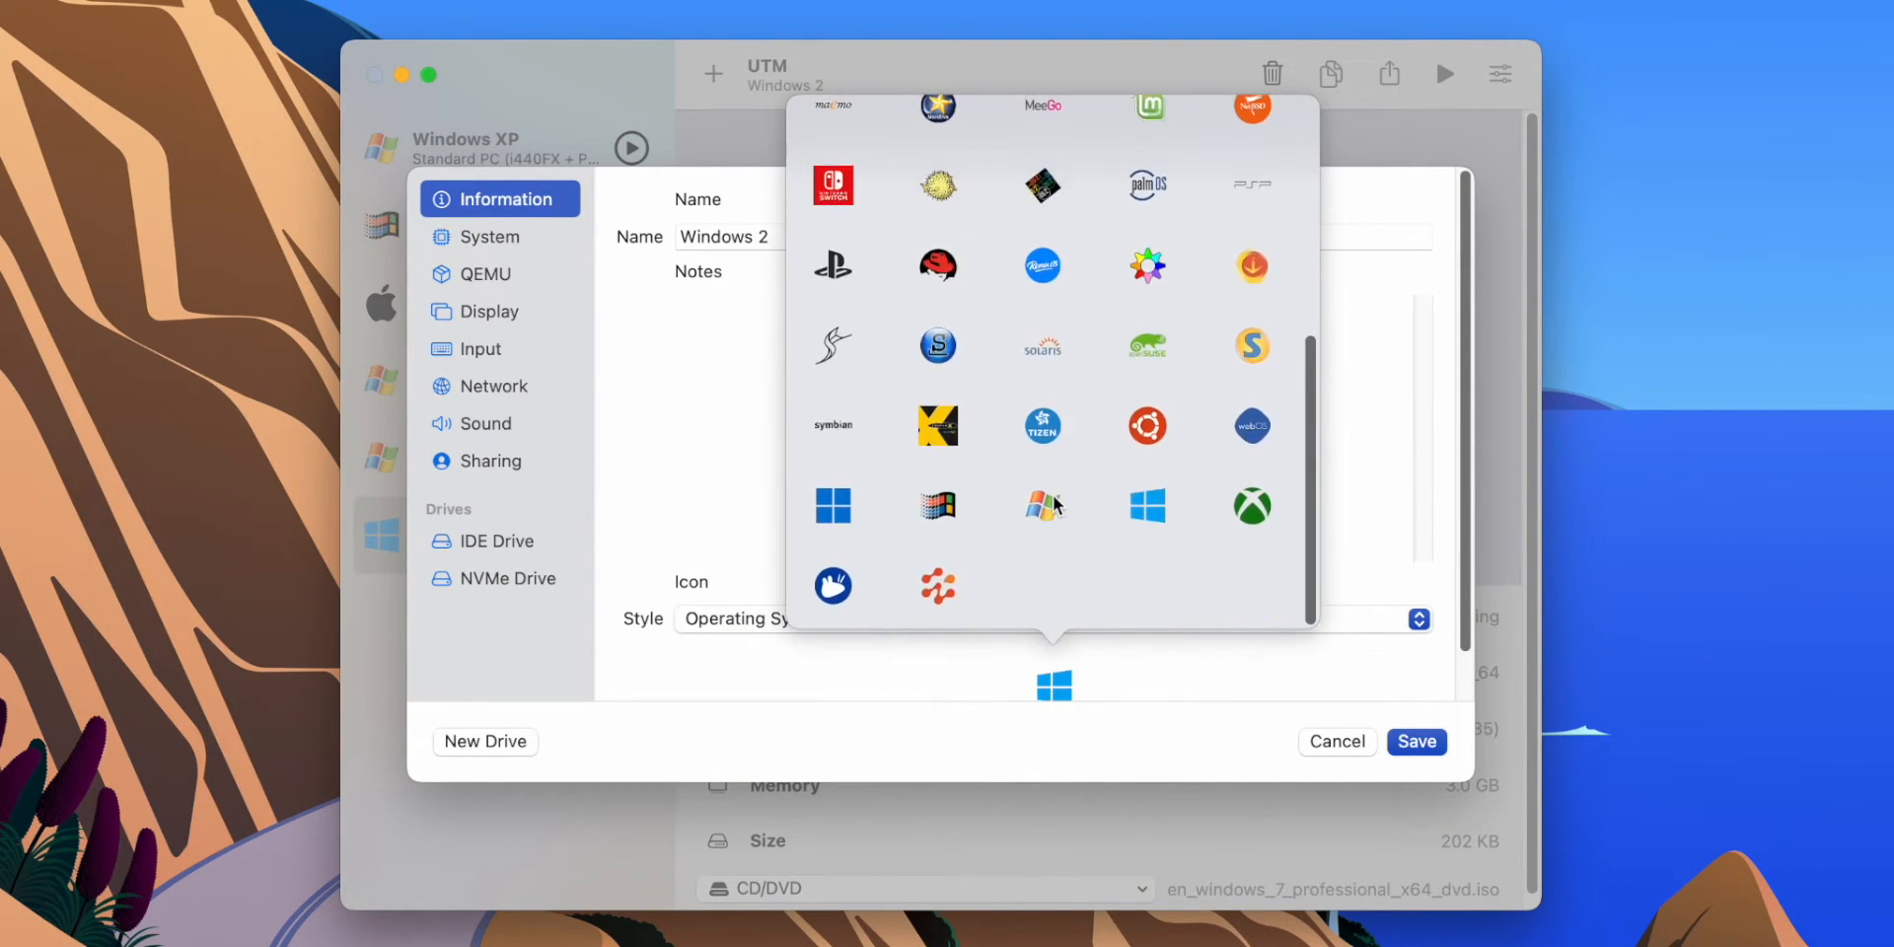
click(1056, 505)
Step: Replace the NVMe drive with a new non-removable 32 GB IDE drive
click(533, 586)
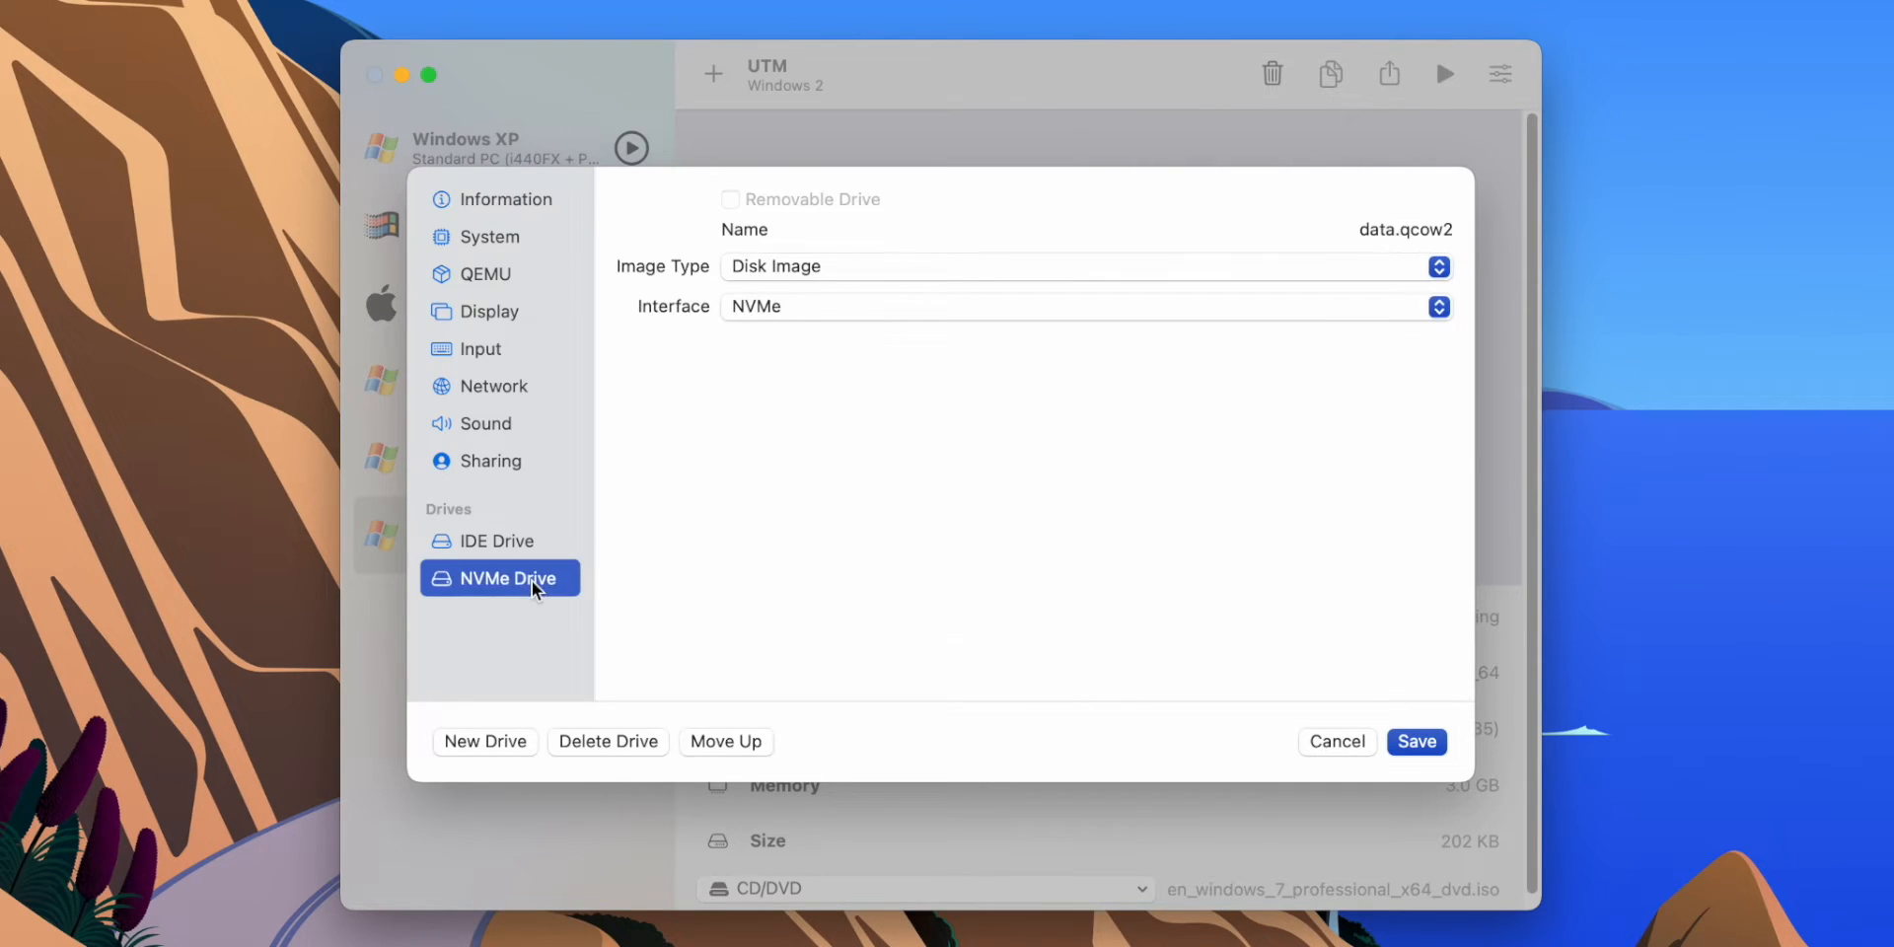
click(604, 741)
click(498, 741)
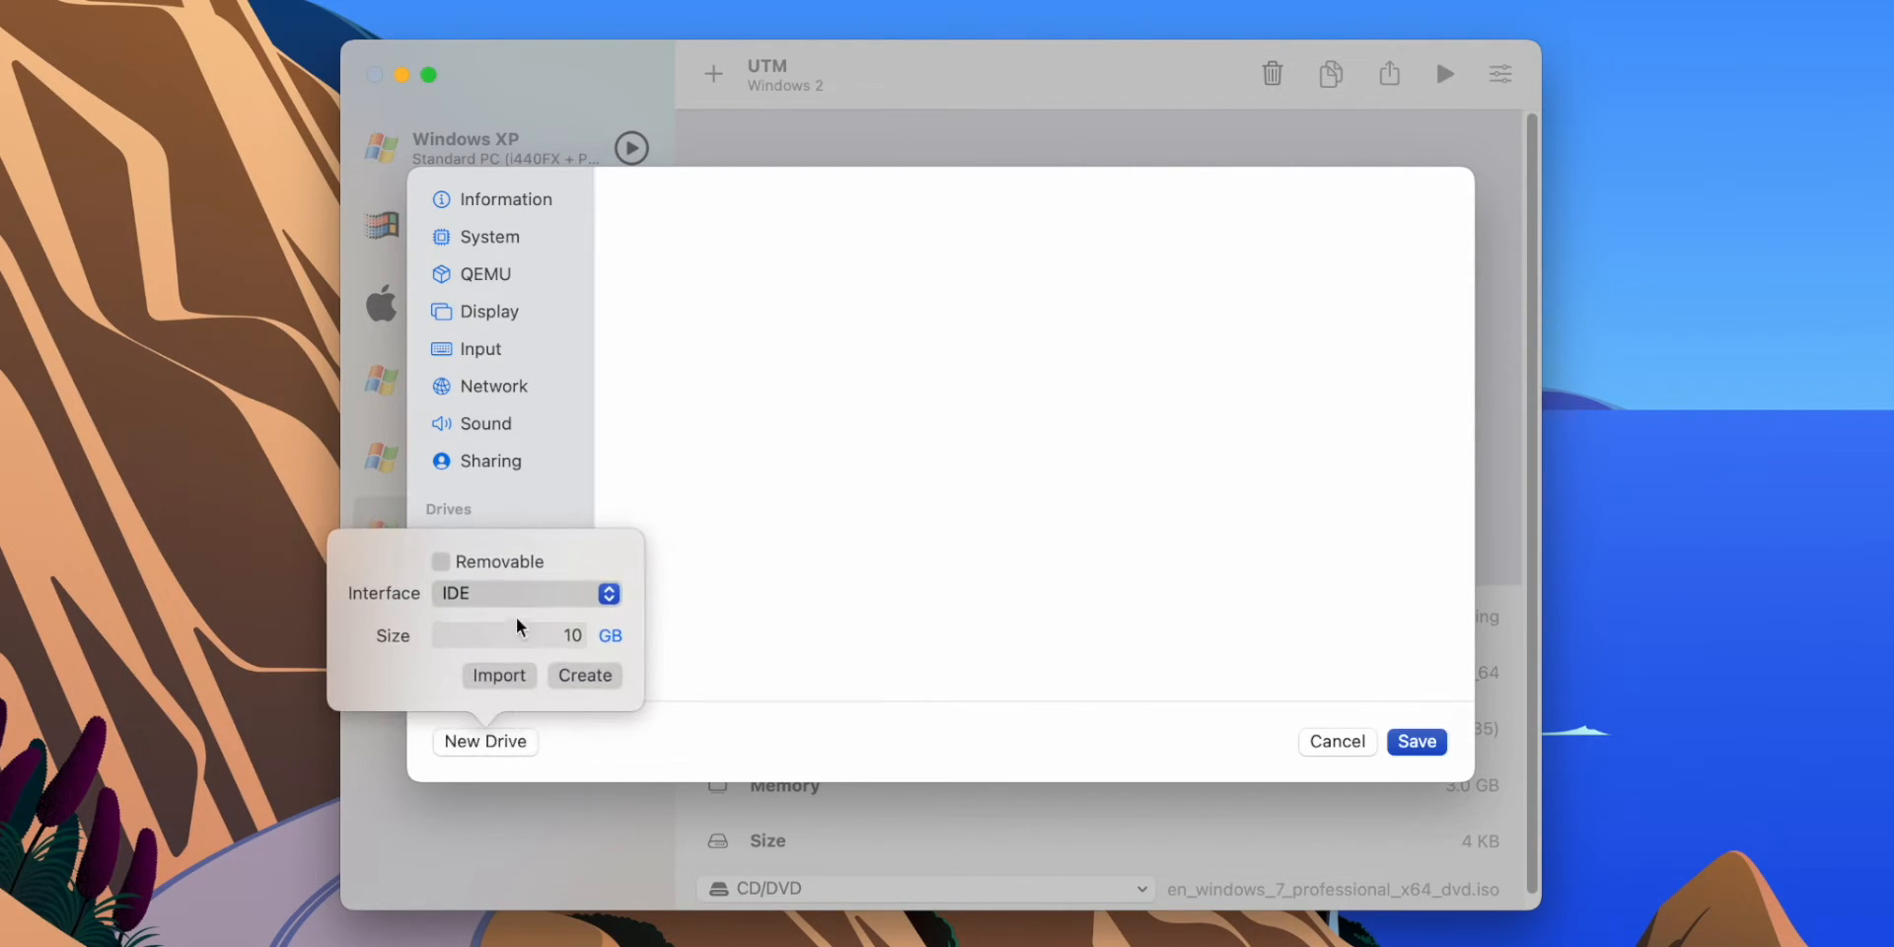
click(564, 635)
text(64)
key(BackSpace)
key(BackSpace)
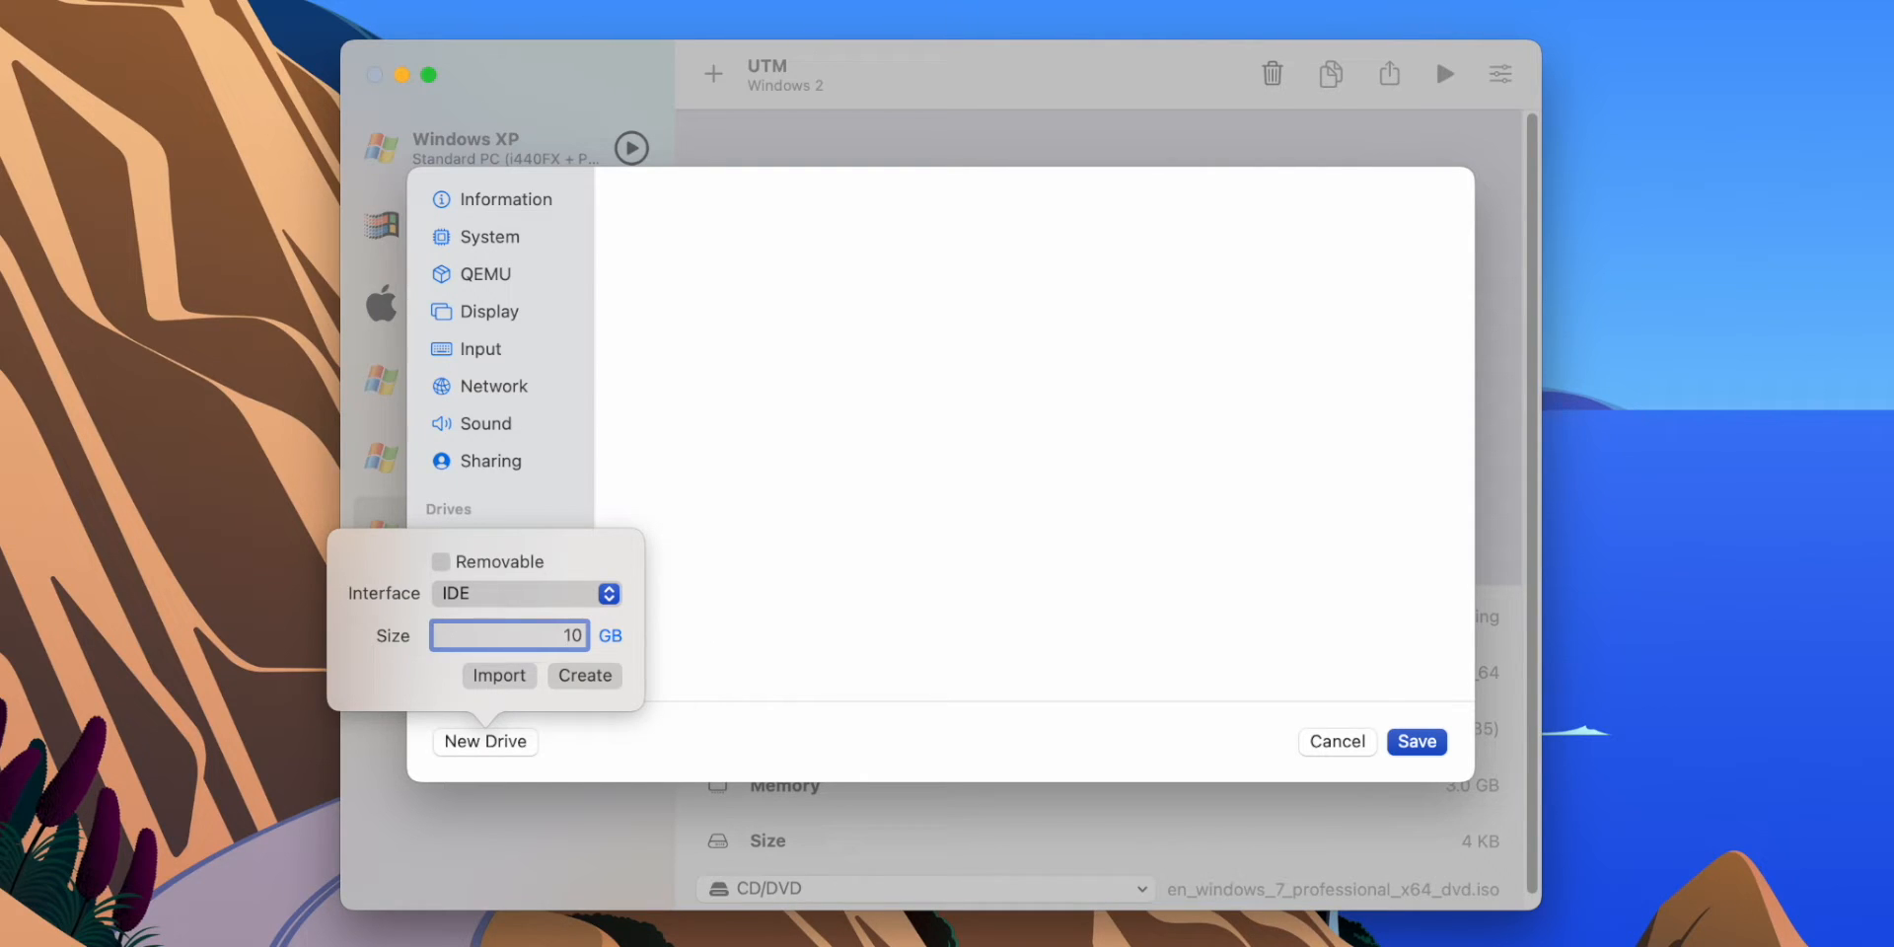
key(BackSpace)
key(BackSpace)
text(32)
click(585, 675)
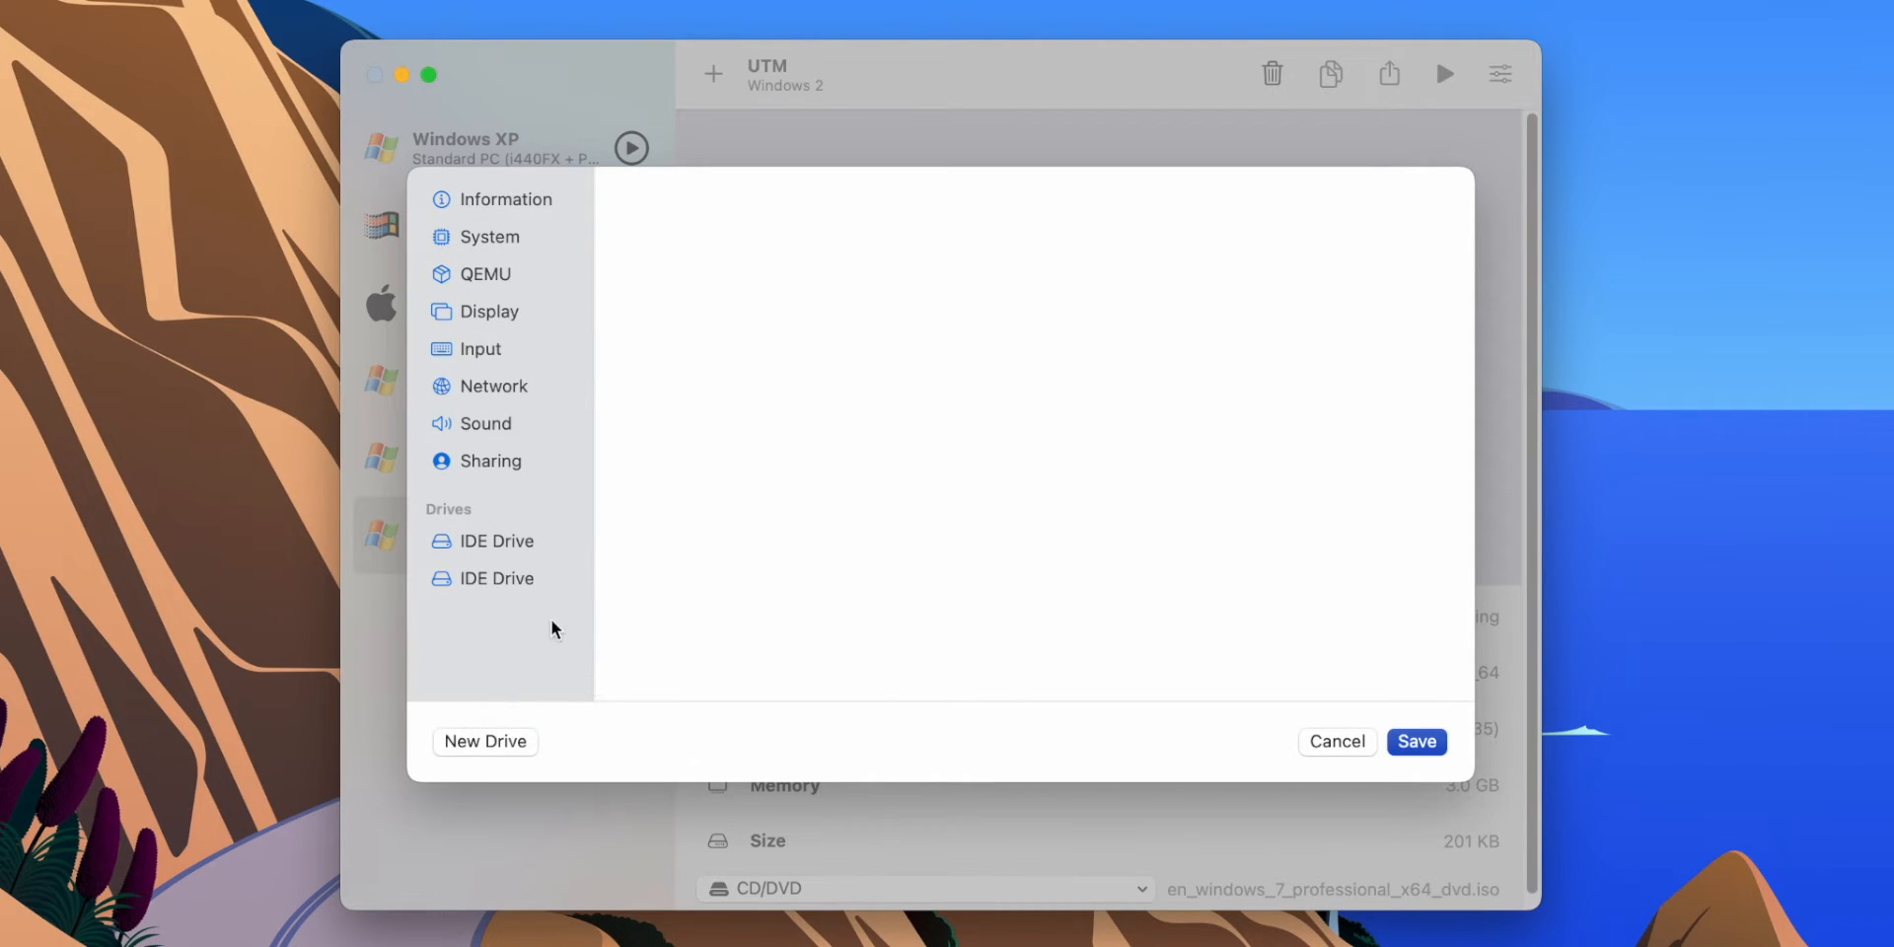
Step: Set the emulated display card to vmware-svga and save the virtual machine's settings
click(472, 341)
click(481, 313)
click(900, 301)
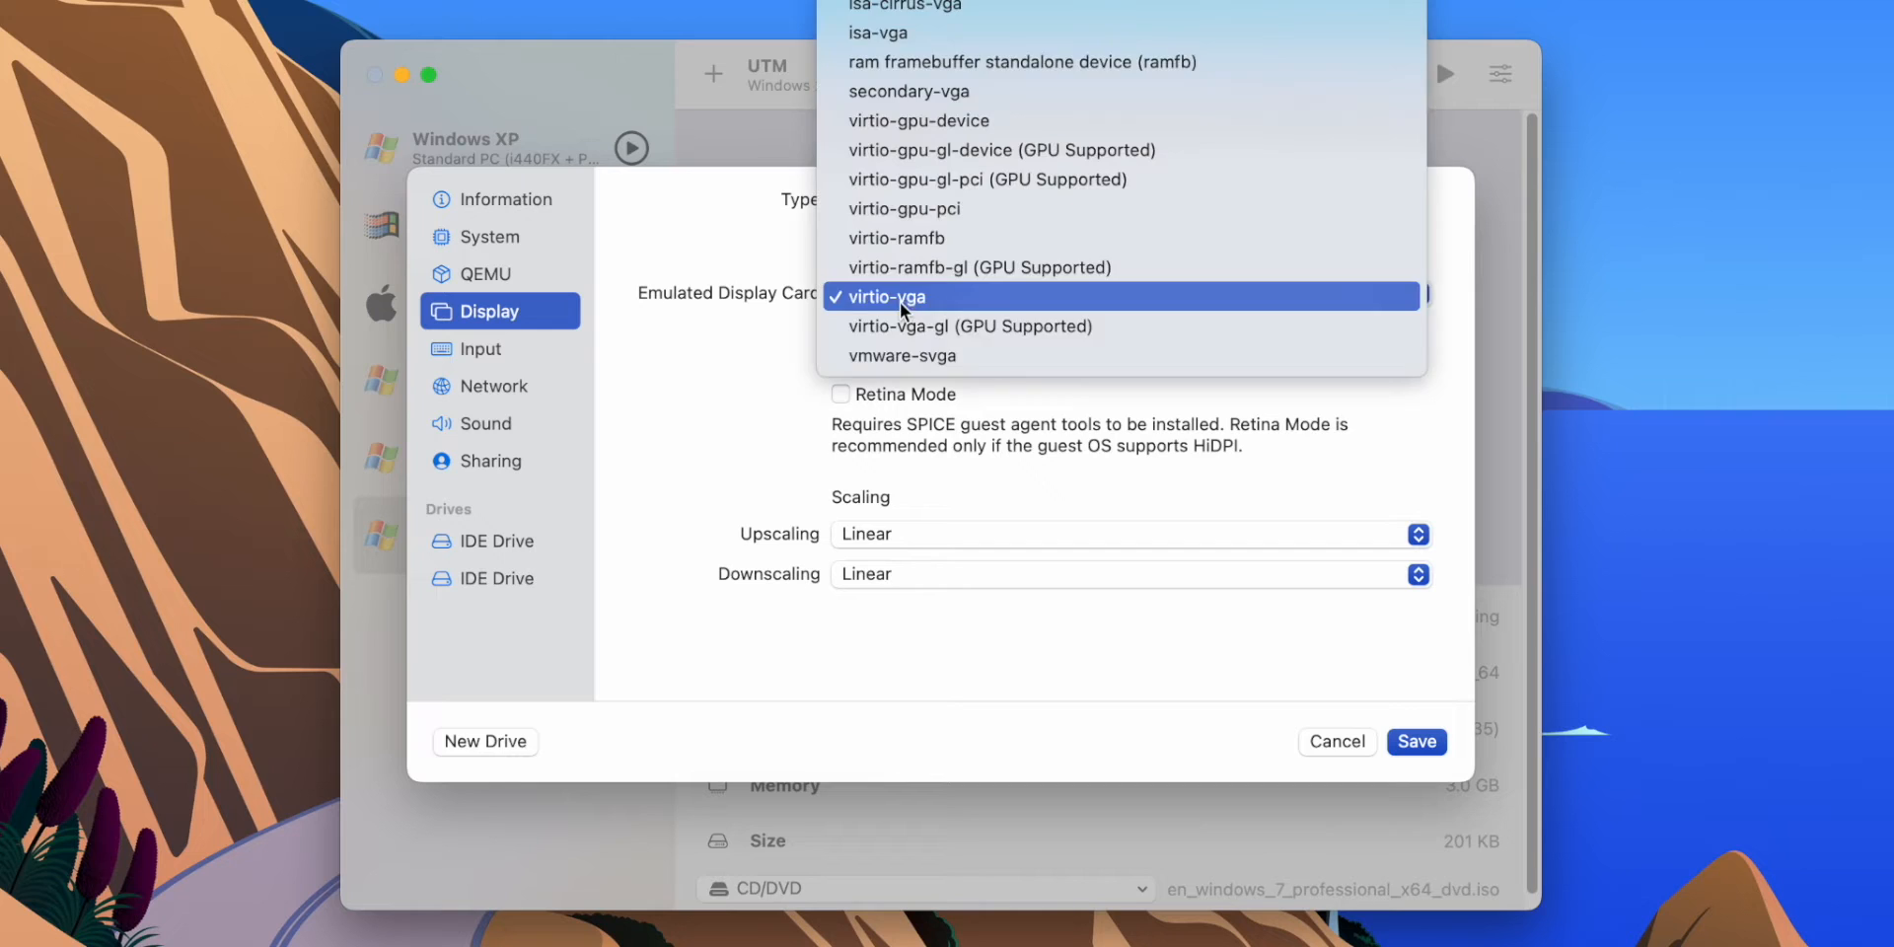
click(903, 357)
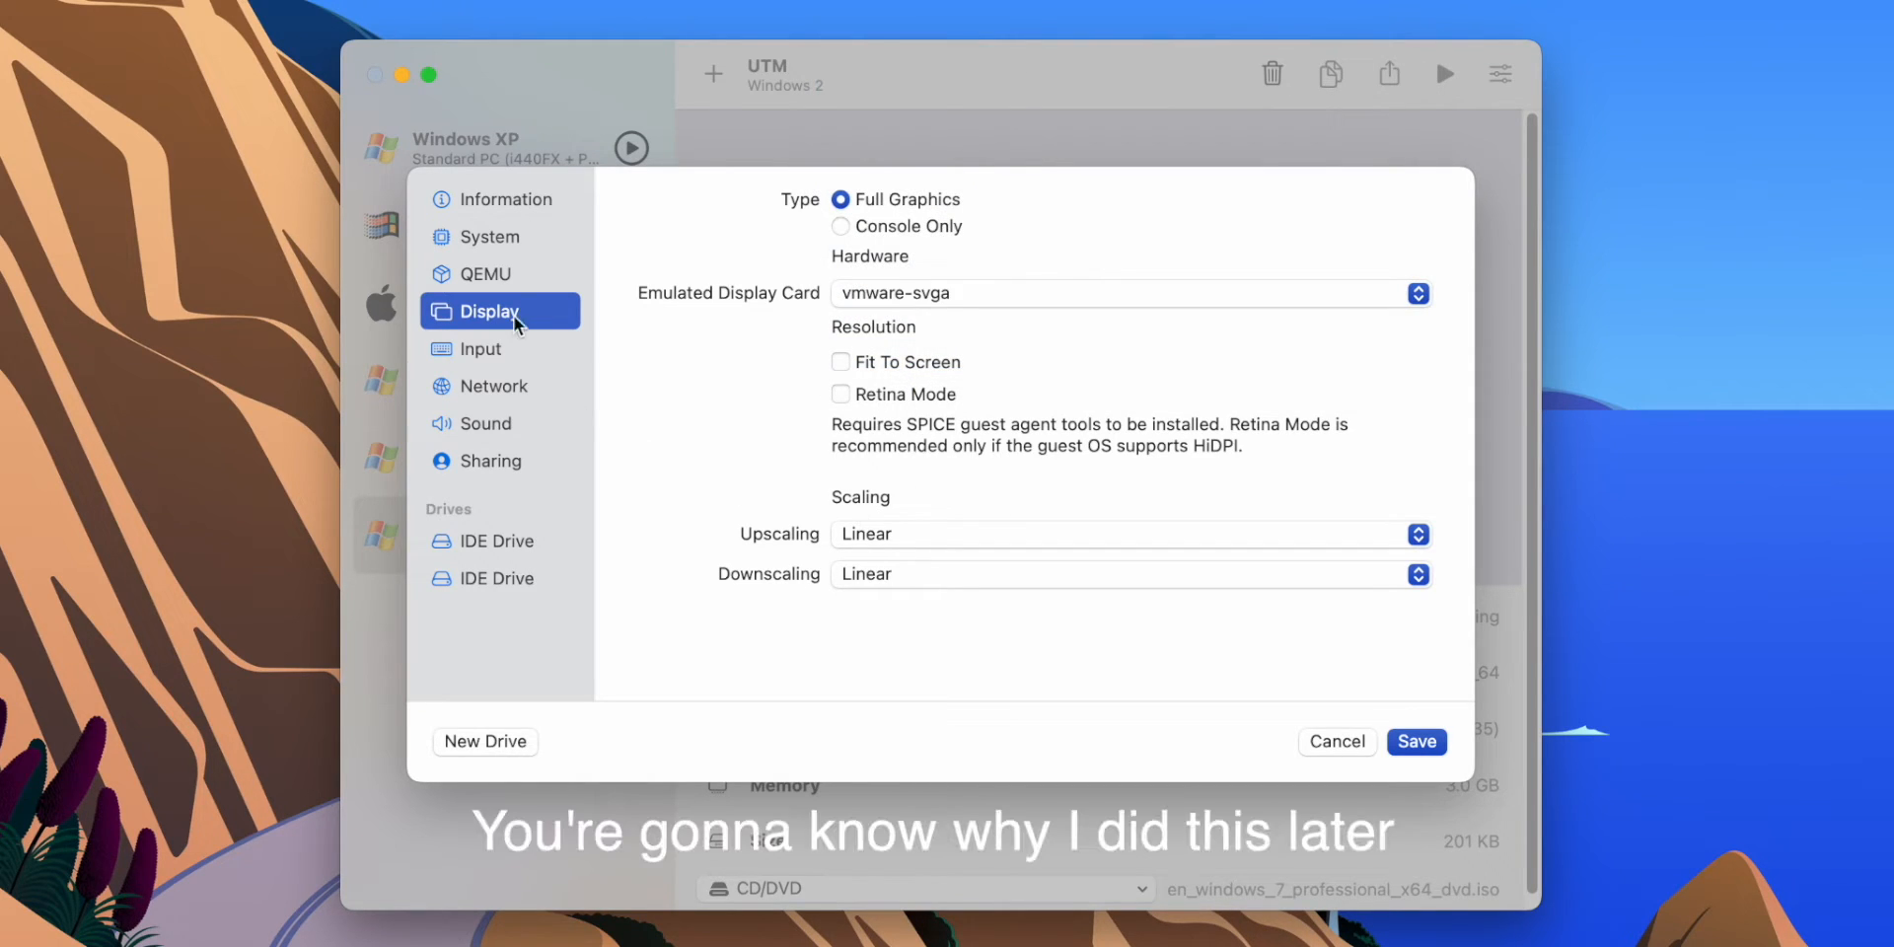
click(515, 242)
click(1439, 753)
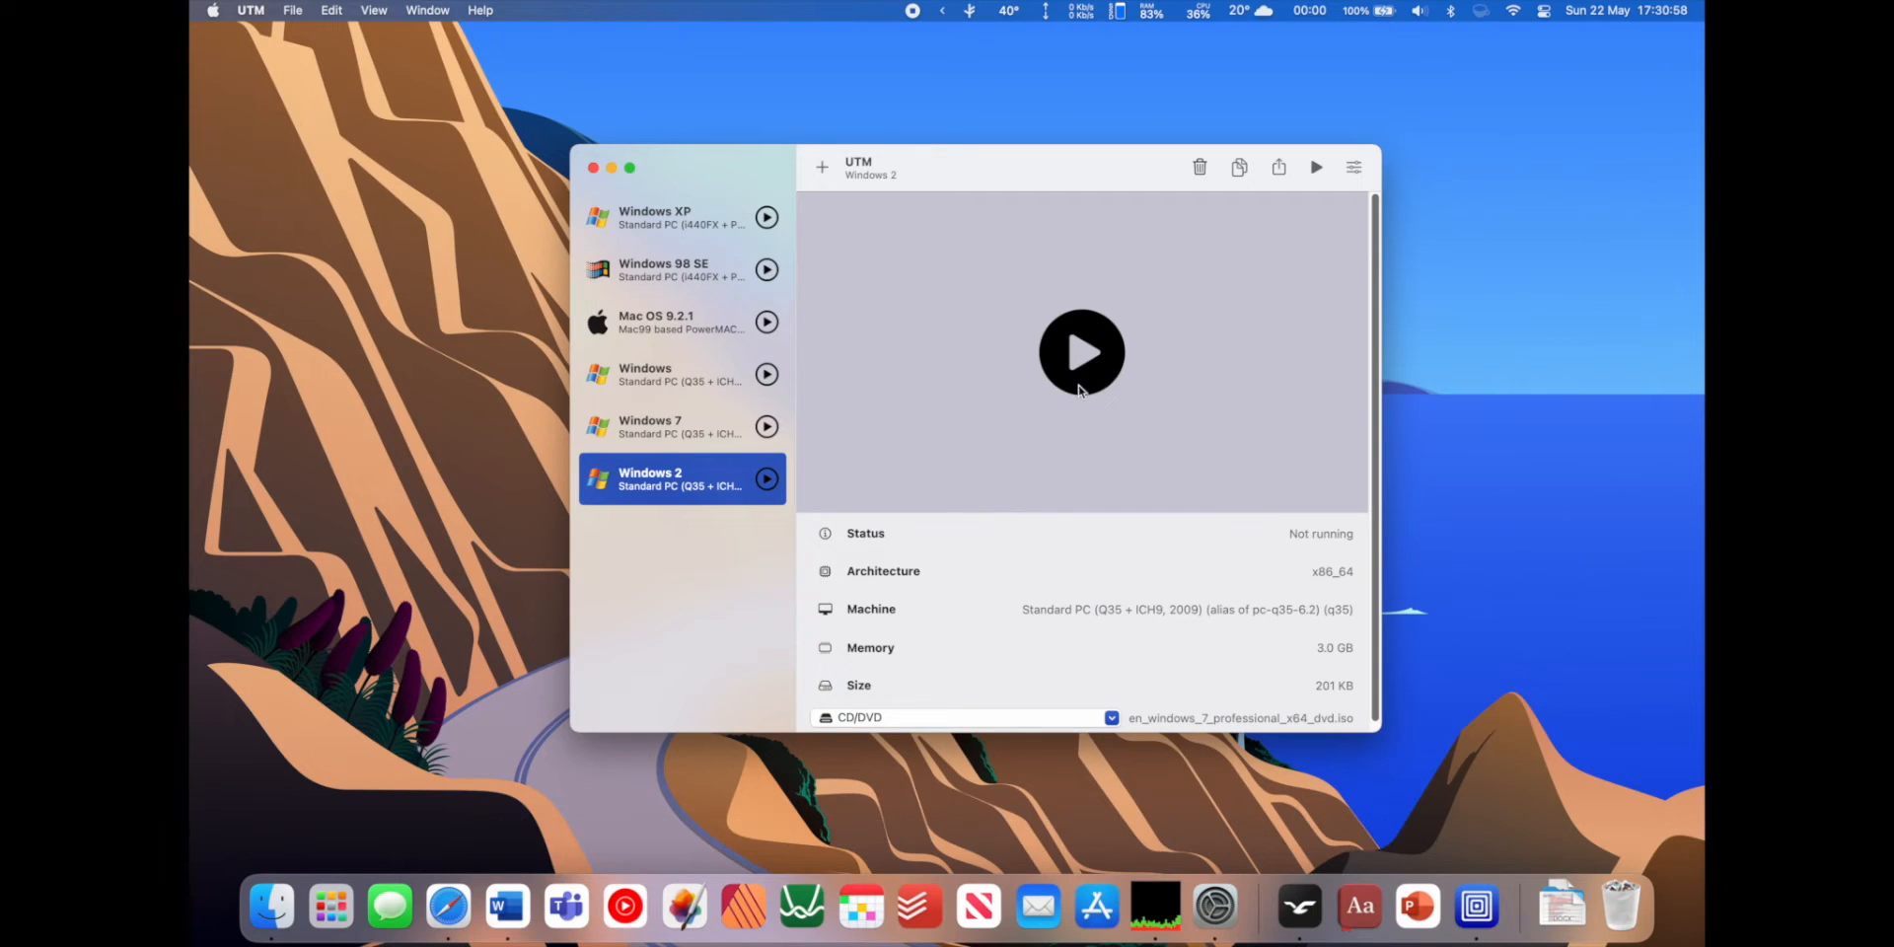
Step: Start the Windows 2 virtual machine, make its window full screen, and boot from the installation DVD
click(1085, 365)
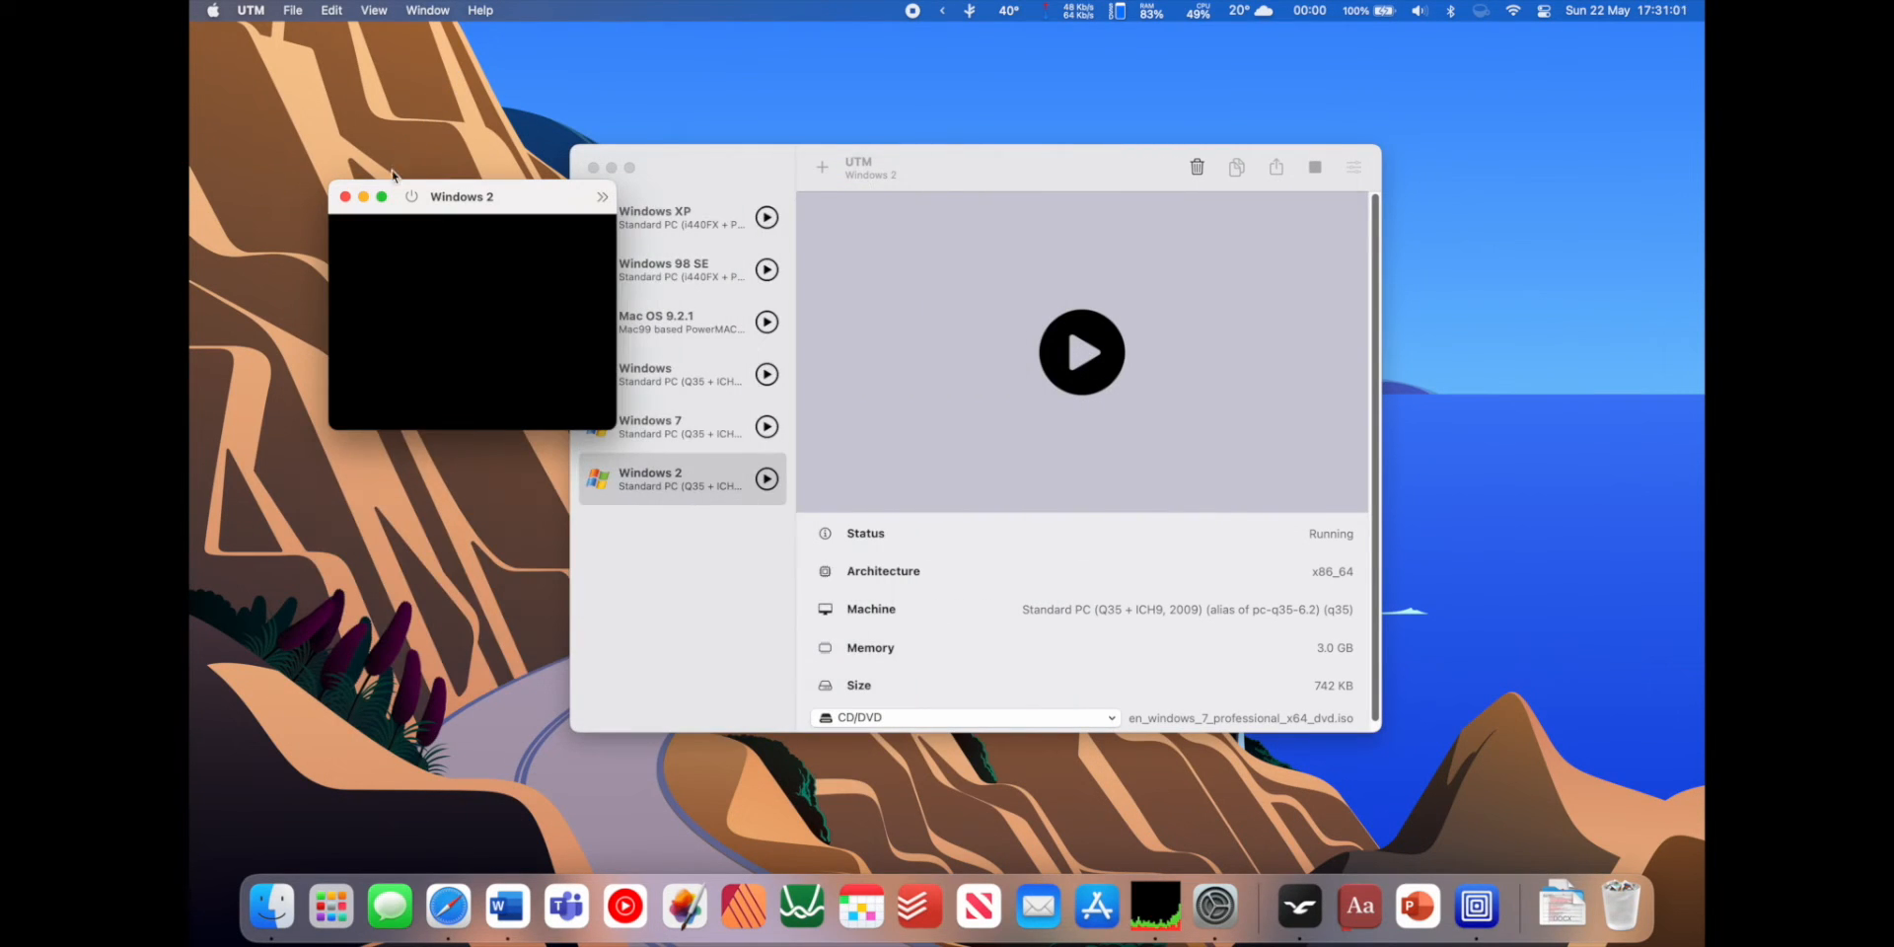
click(383, 197)
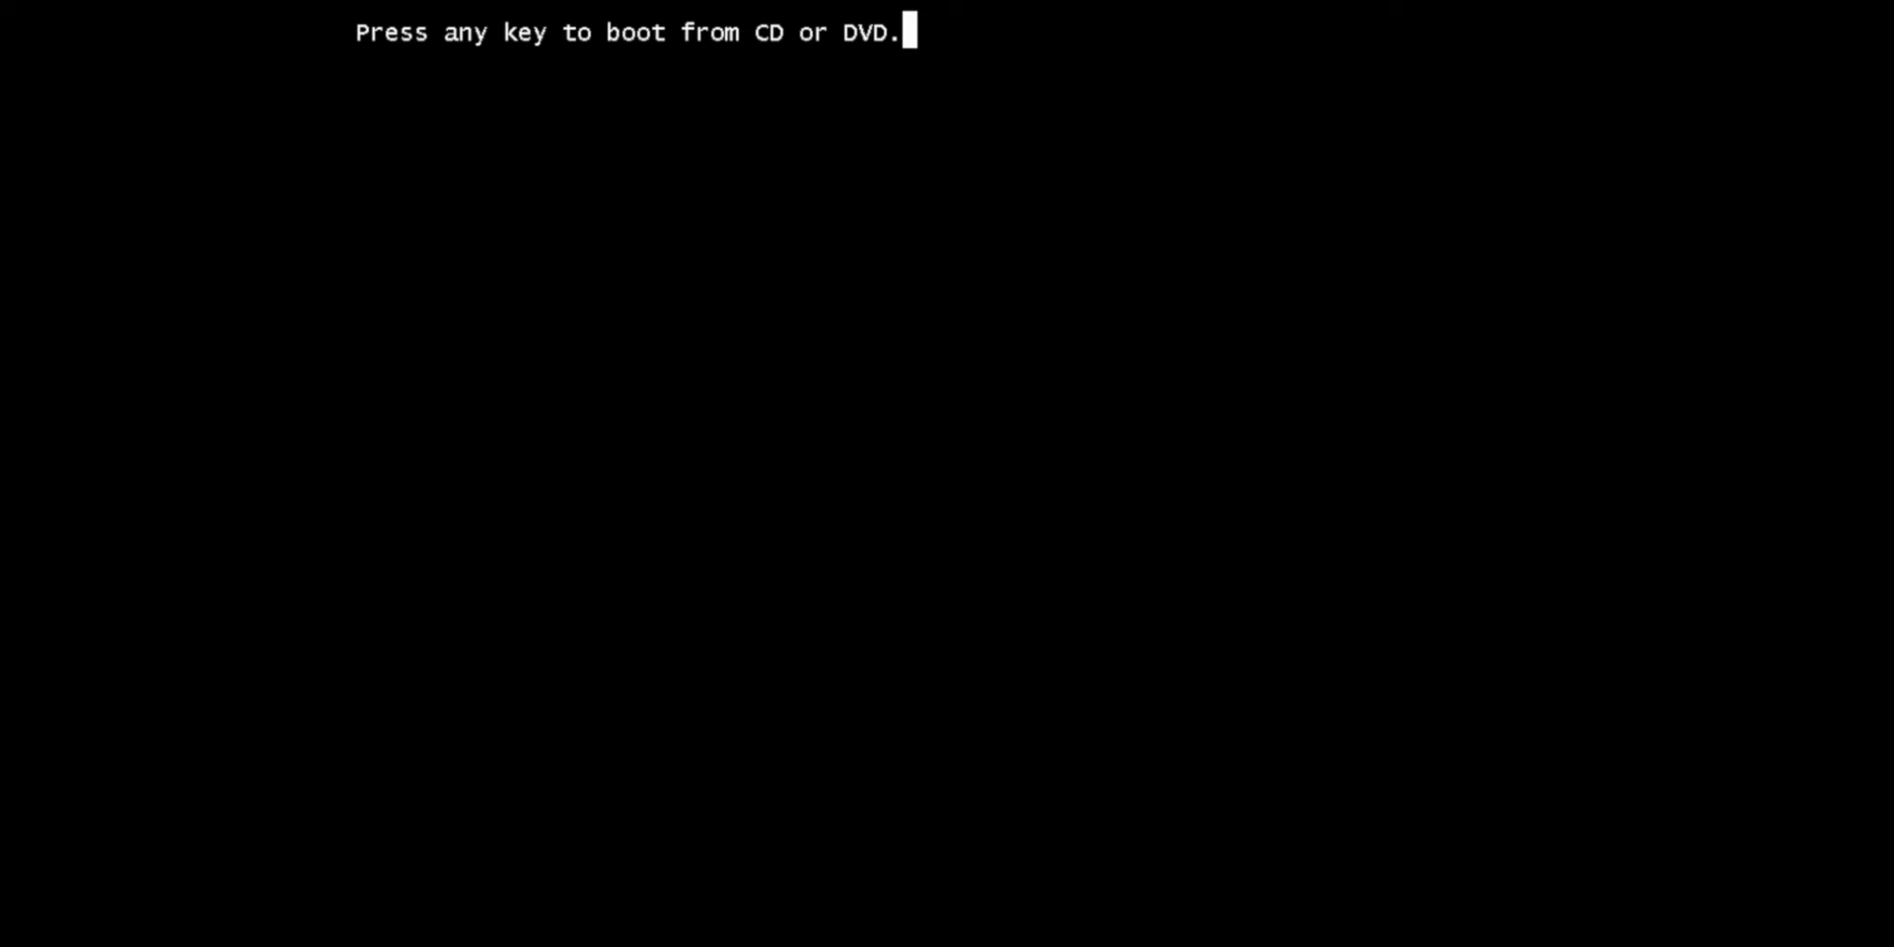
key(Return)
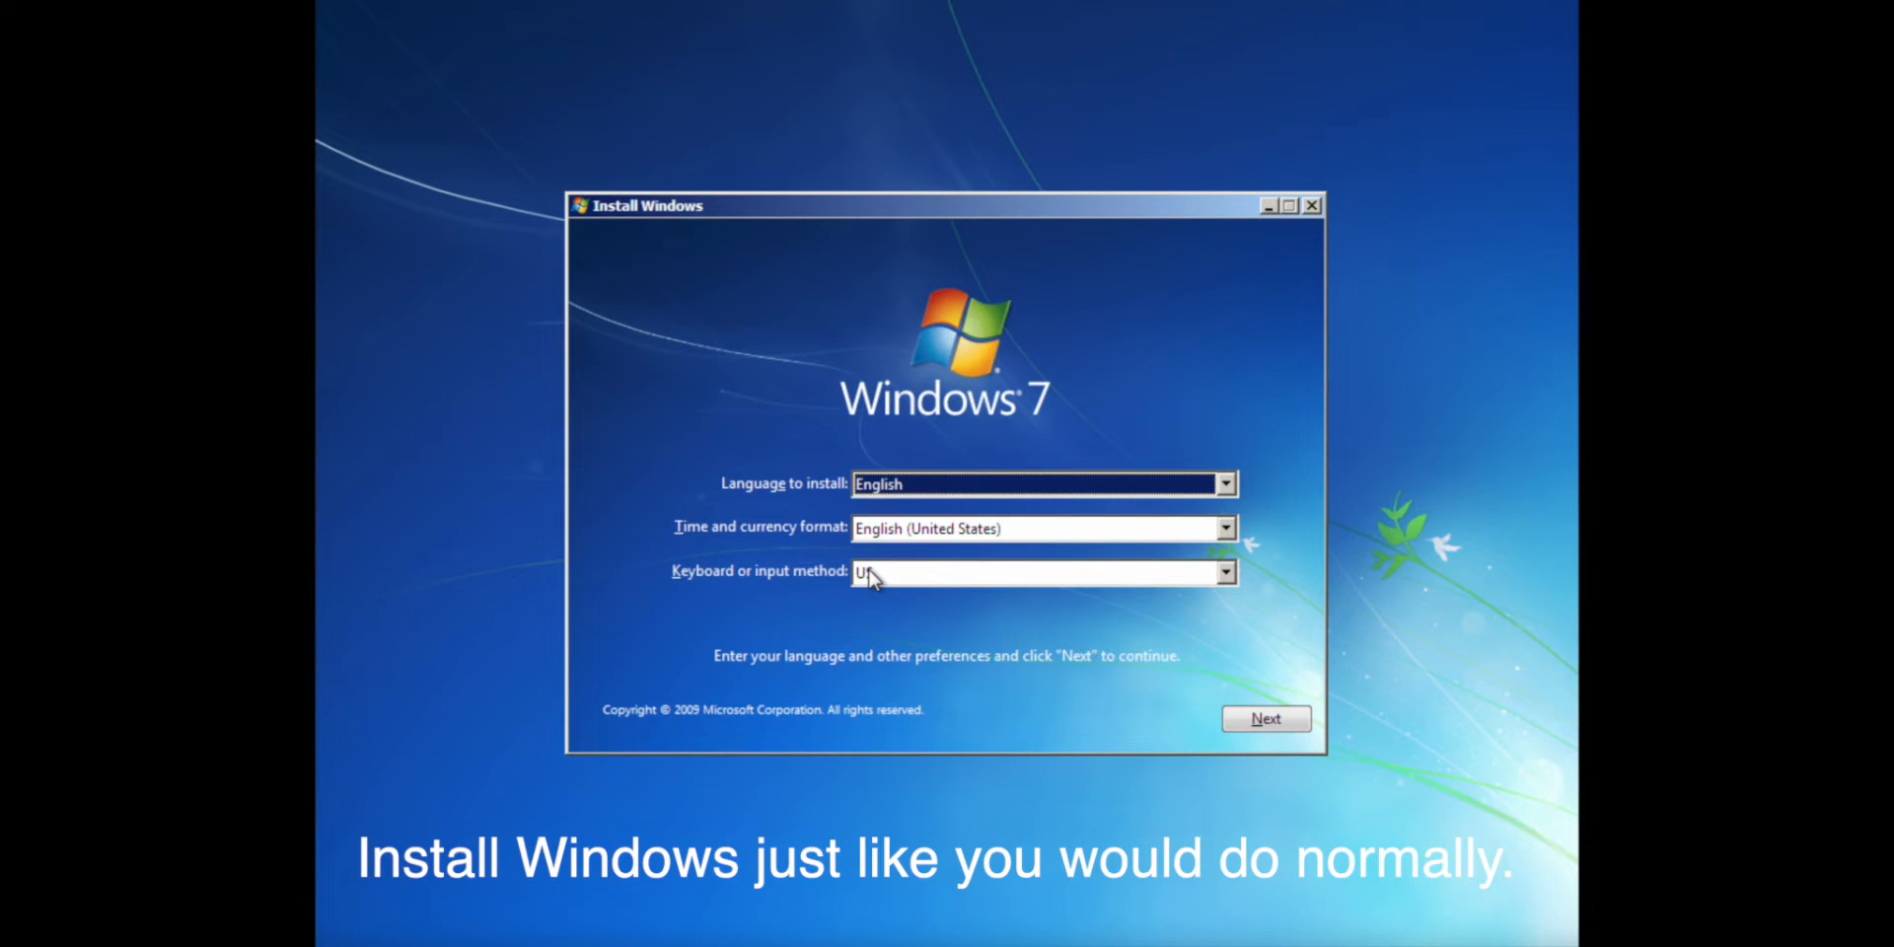
Step: Set the installer's time and currency format to English (United Kingdom) and continue
click(903, 530)
scroll(1232, 618, up, 2)
click(1196, 606)
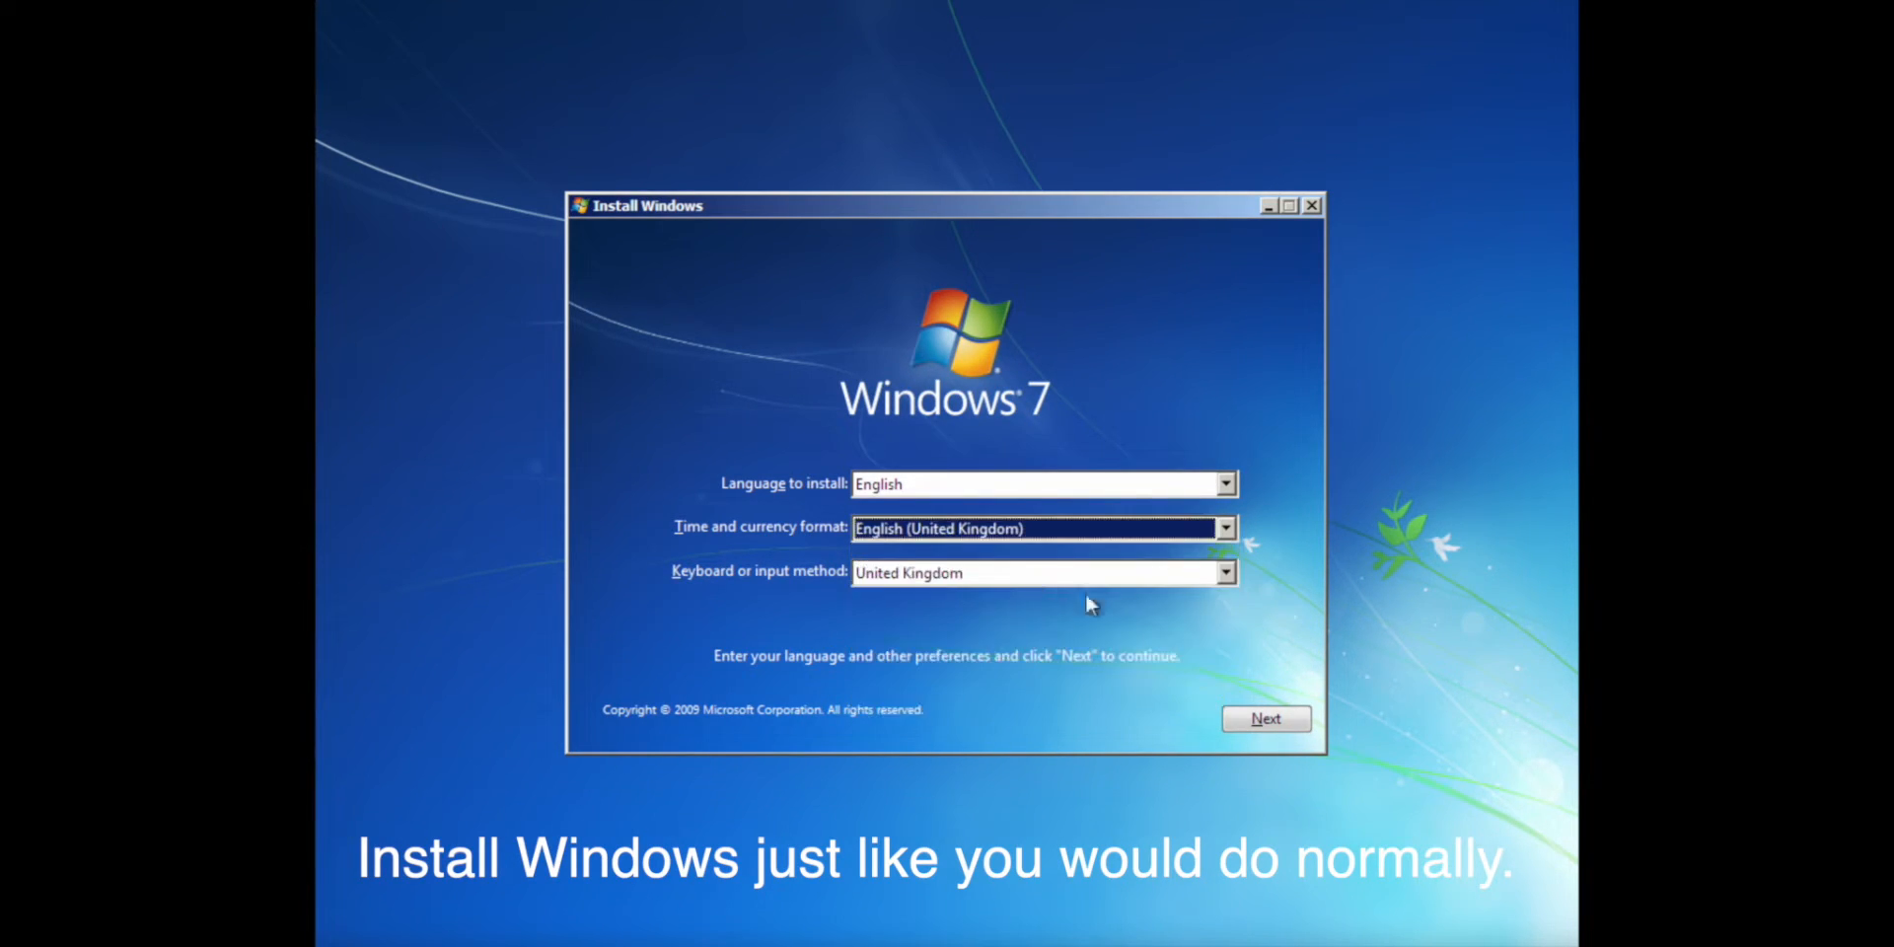
click(1245, 718)
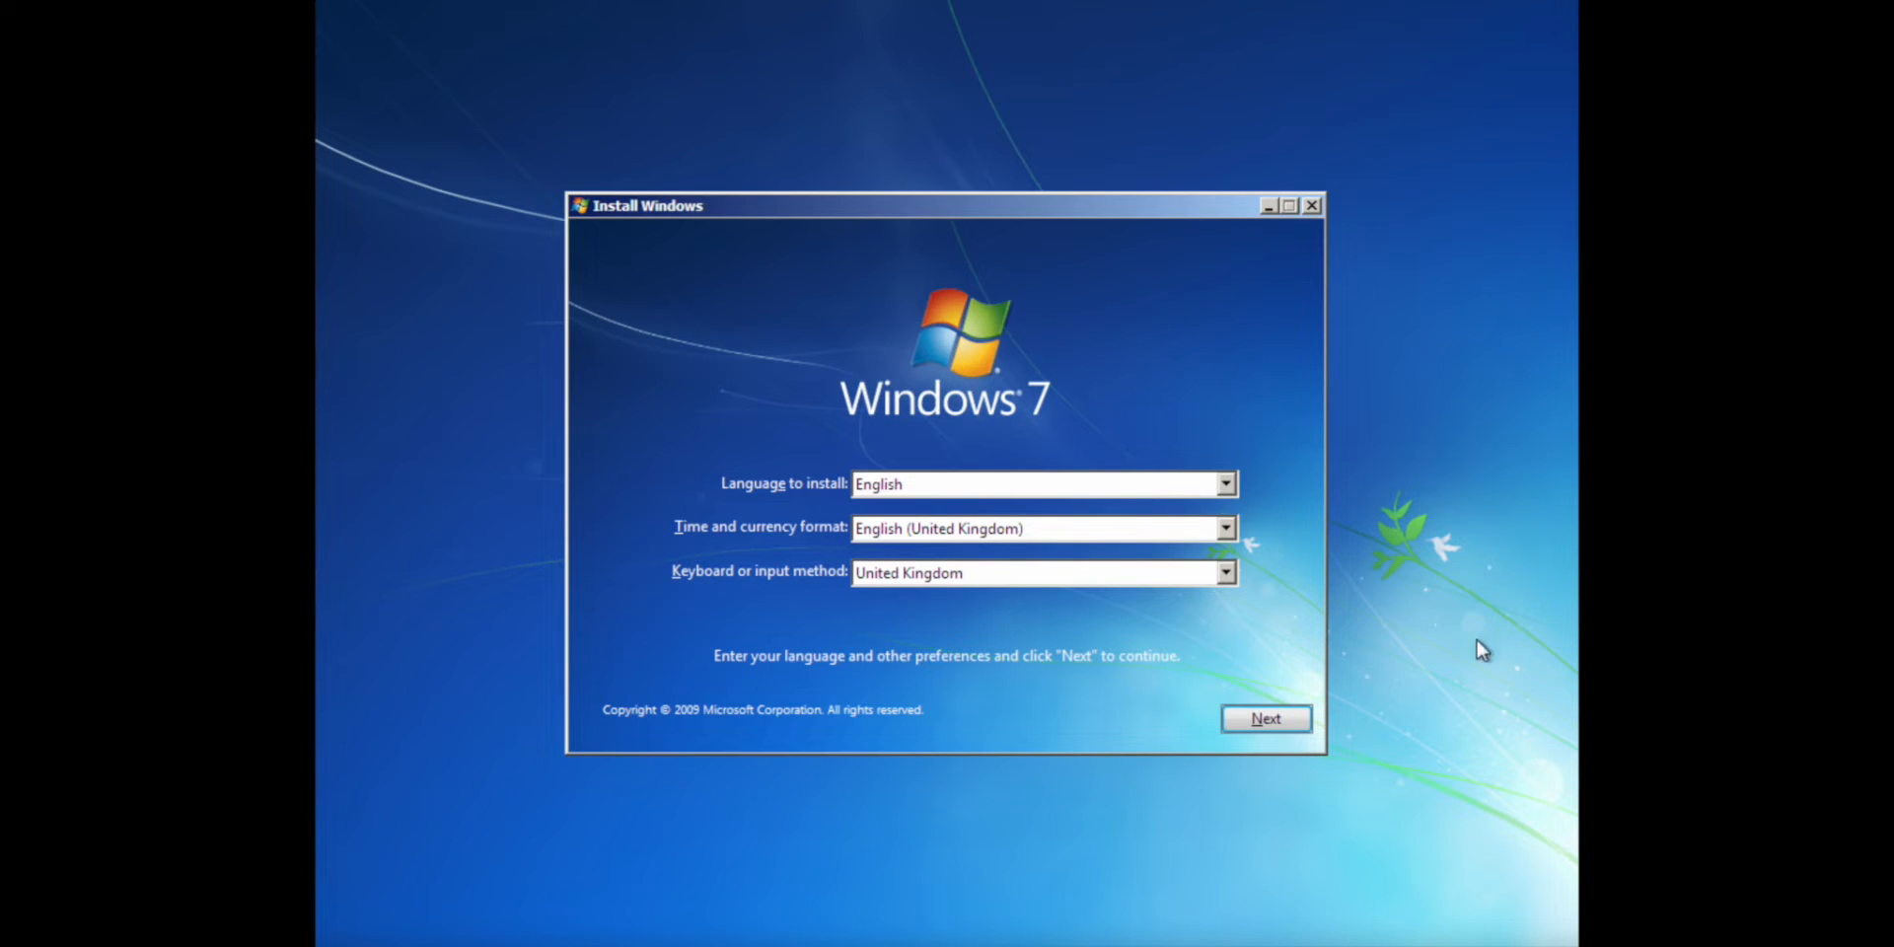
click(1266, 719)
Step: Begin the Windows 7 installation and accept the license terms
click(998, 477)
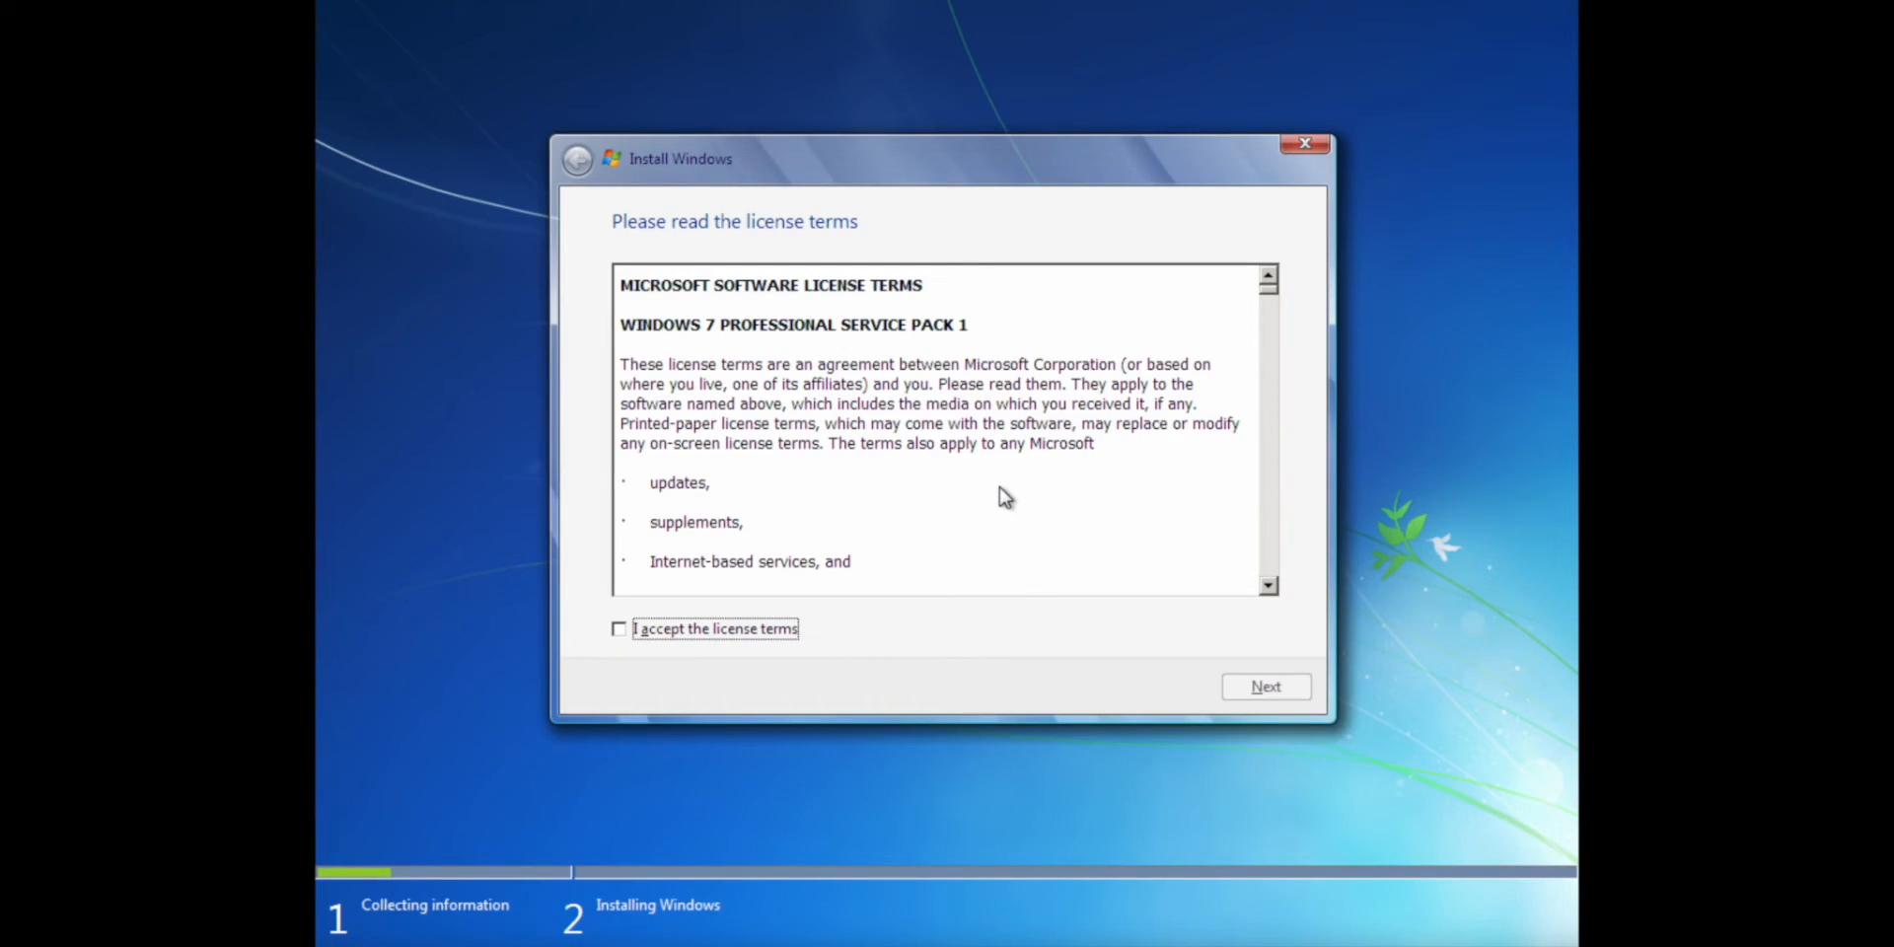
click(793, 631)
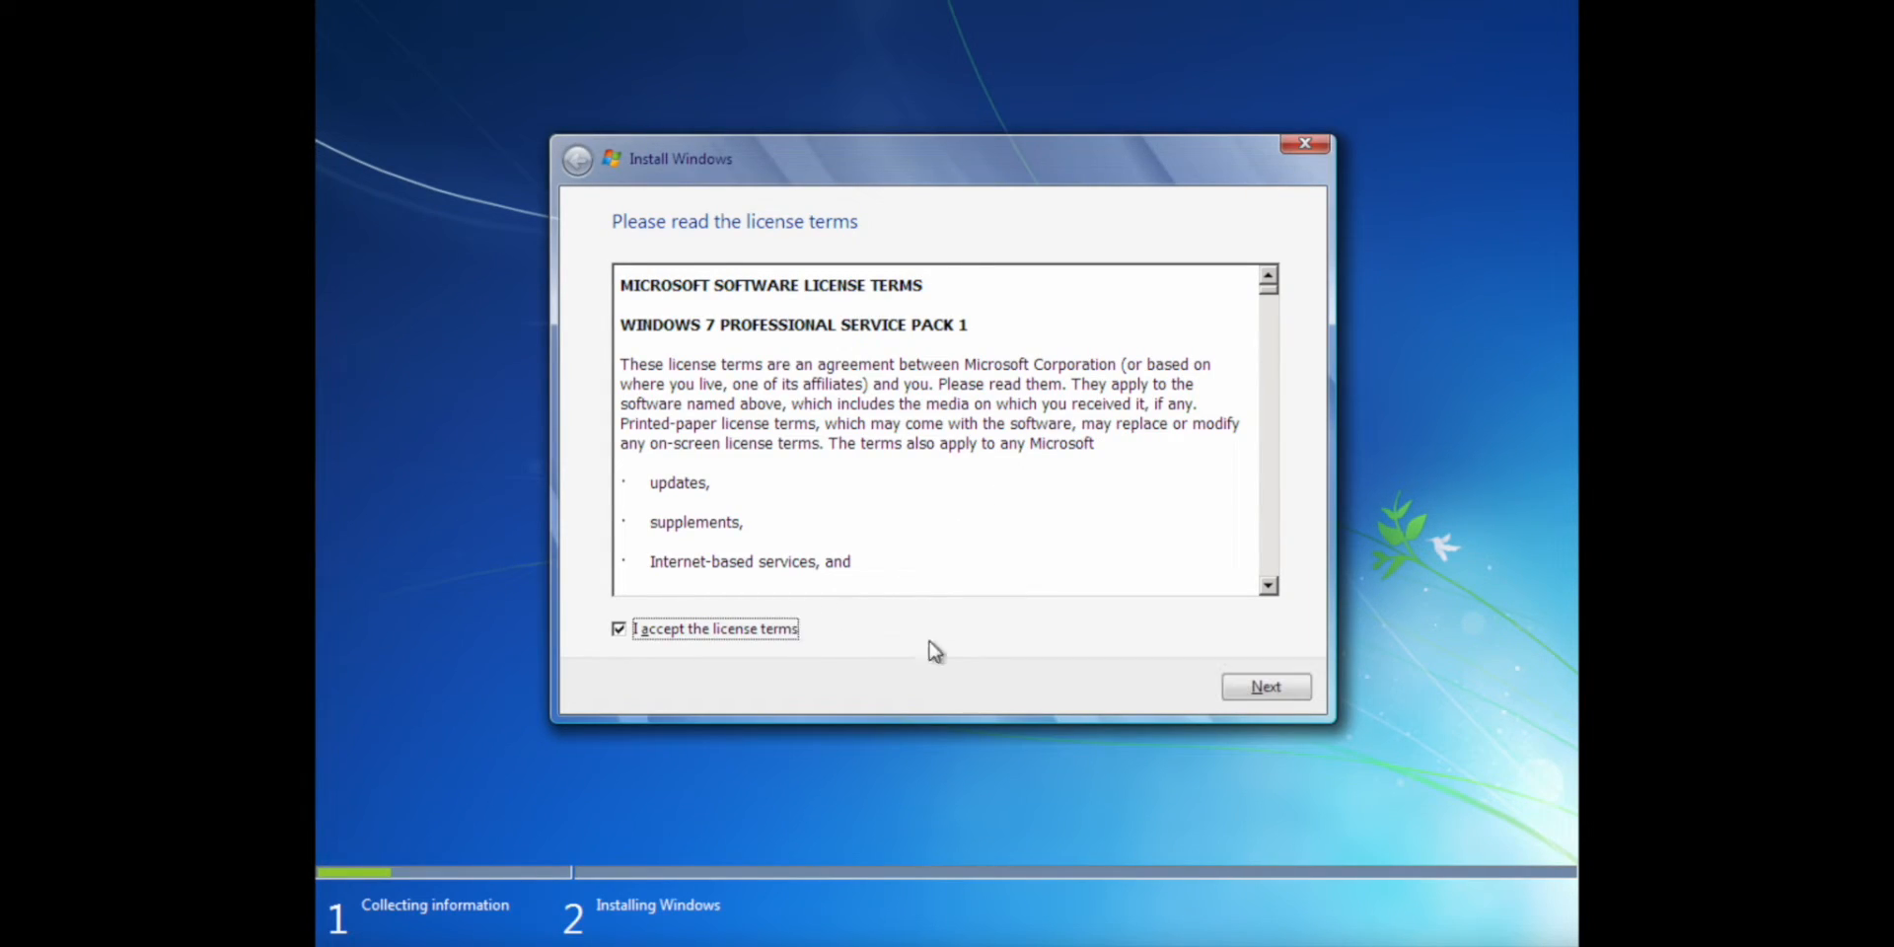
click(1226, 691)
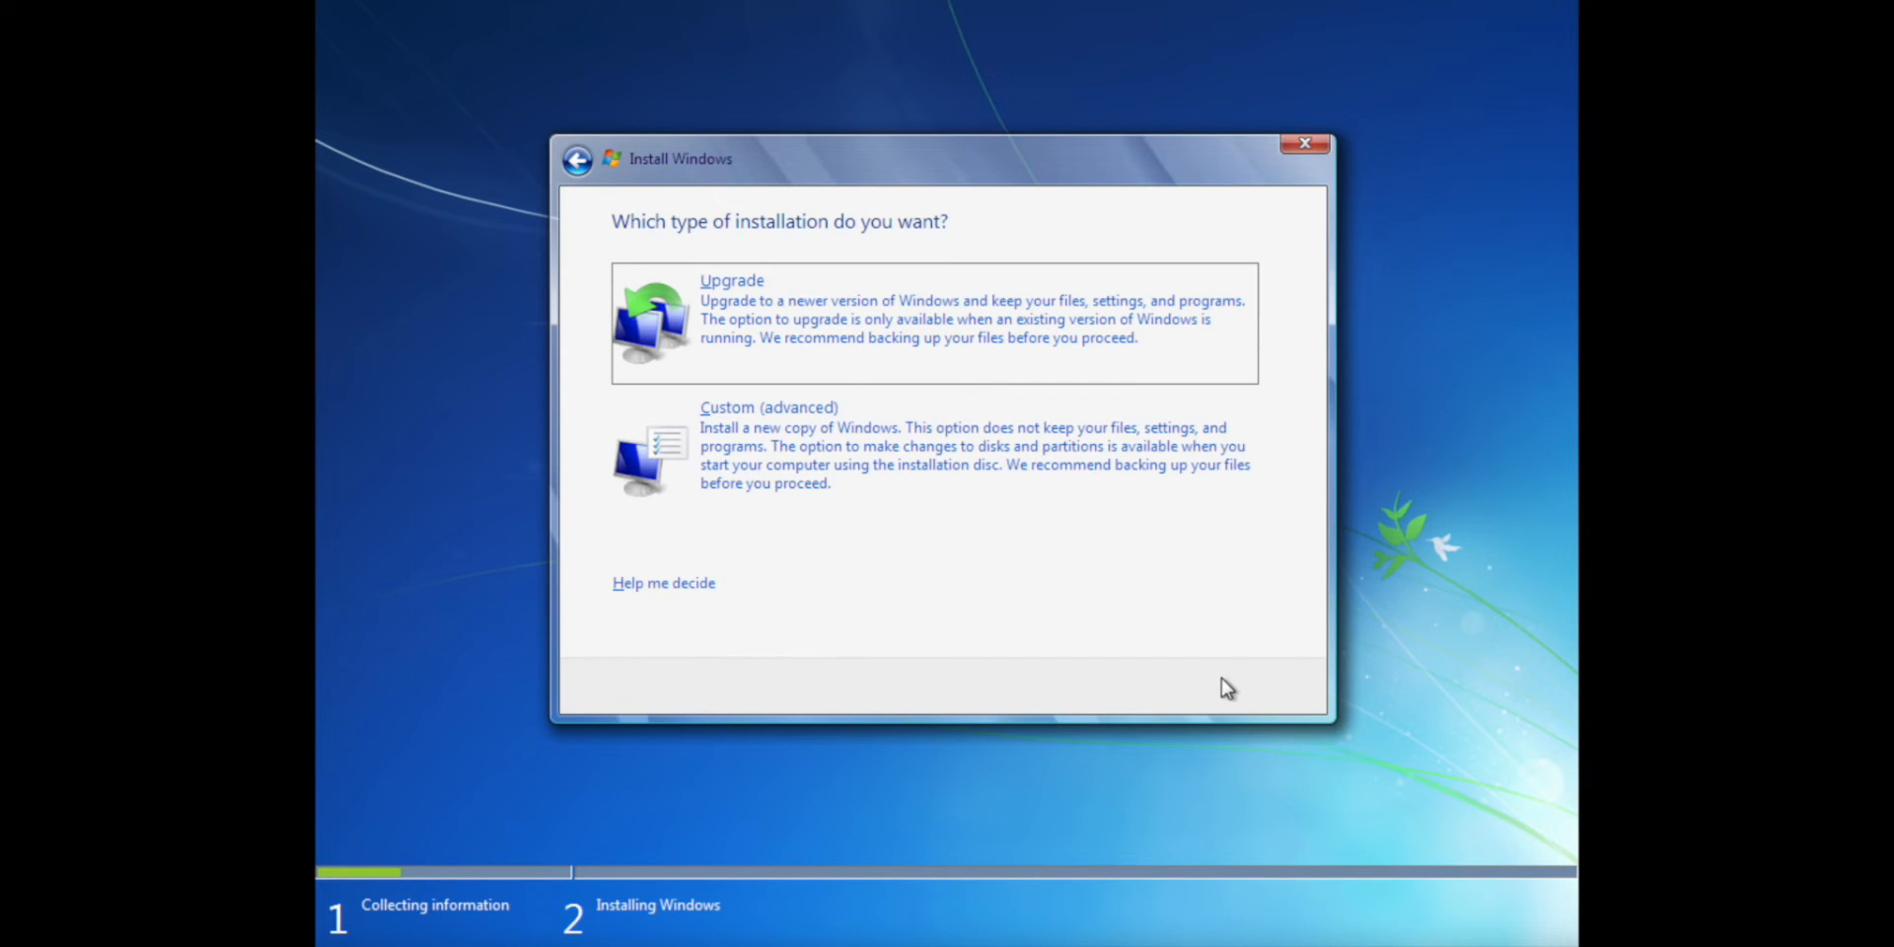
Step: Choose a Custom (advanced) installation and install Windows on Disk 0 Unallocated Space
click(1097, 478)
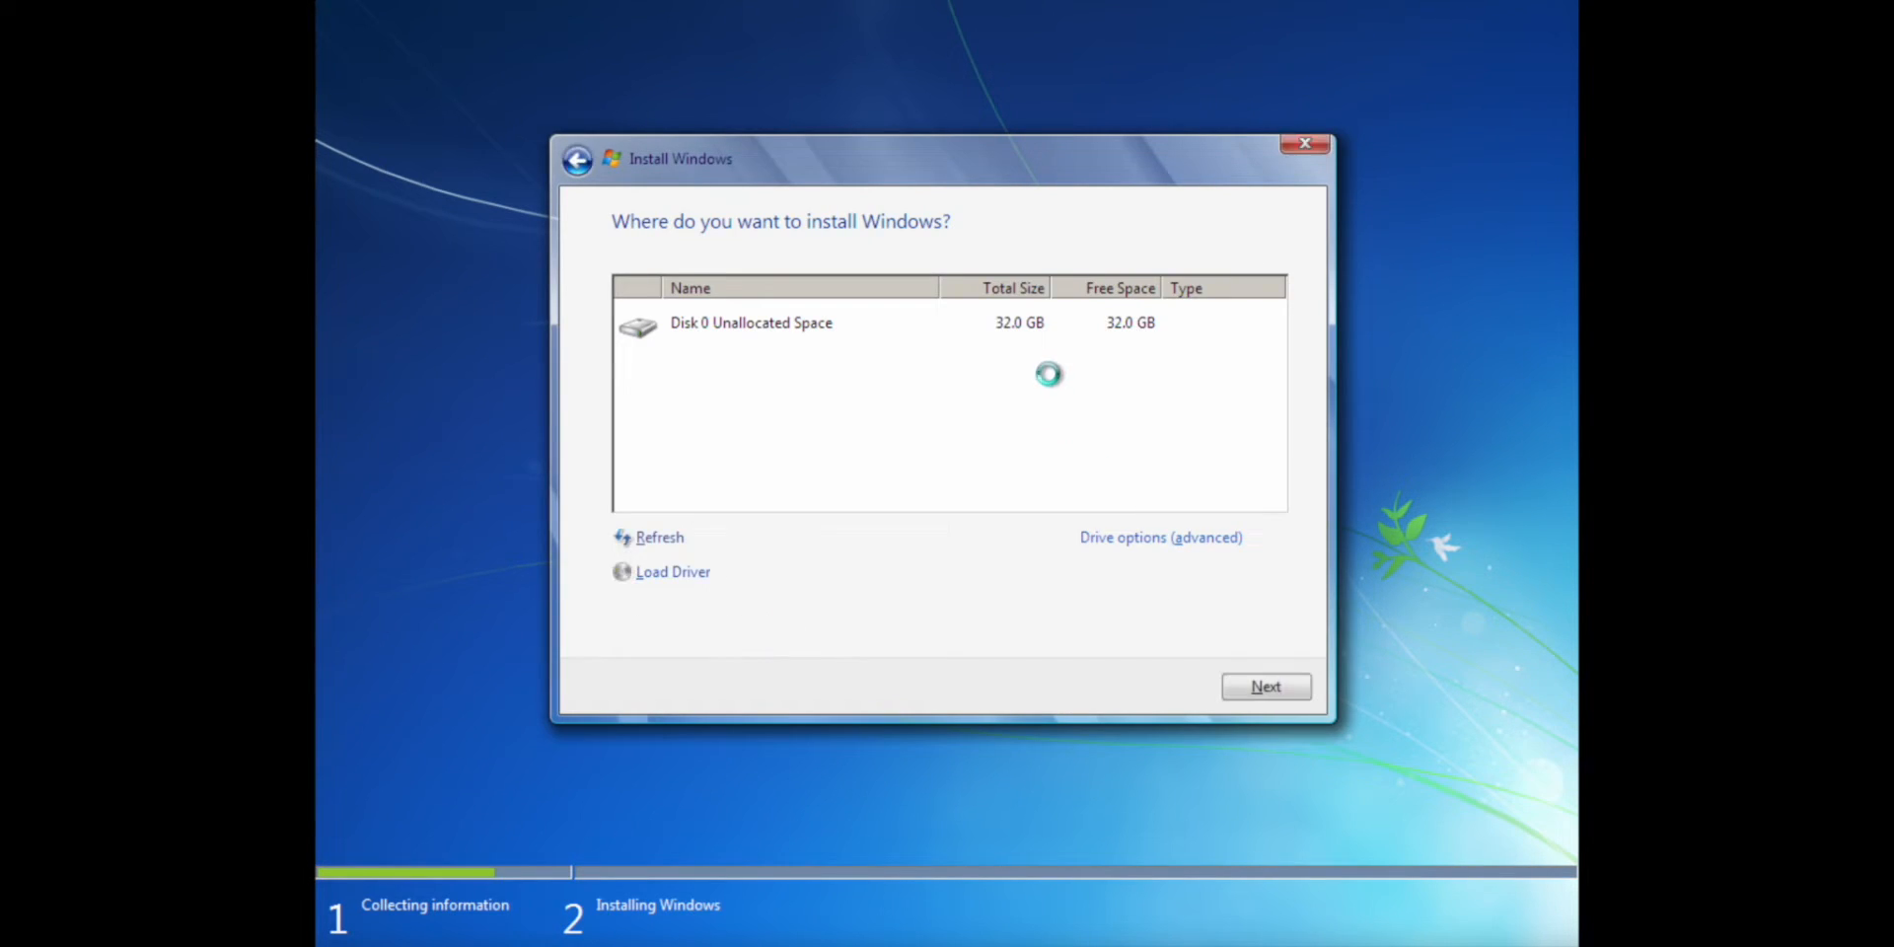
click(1054, 330)
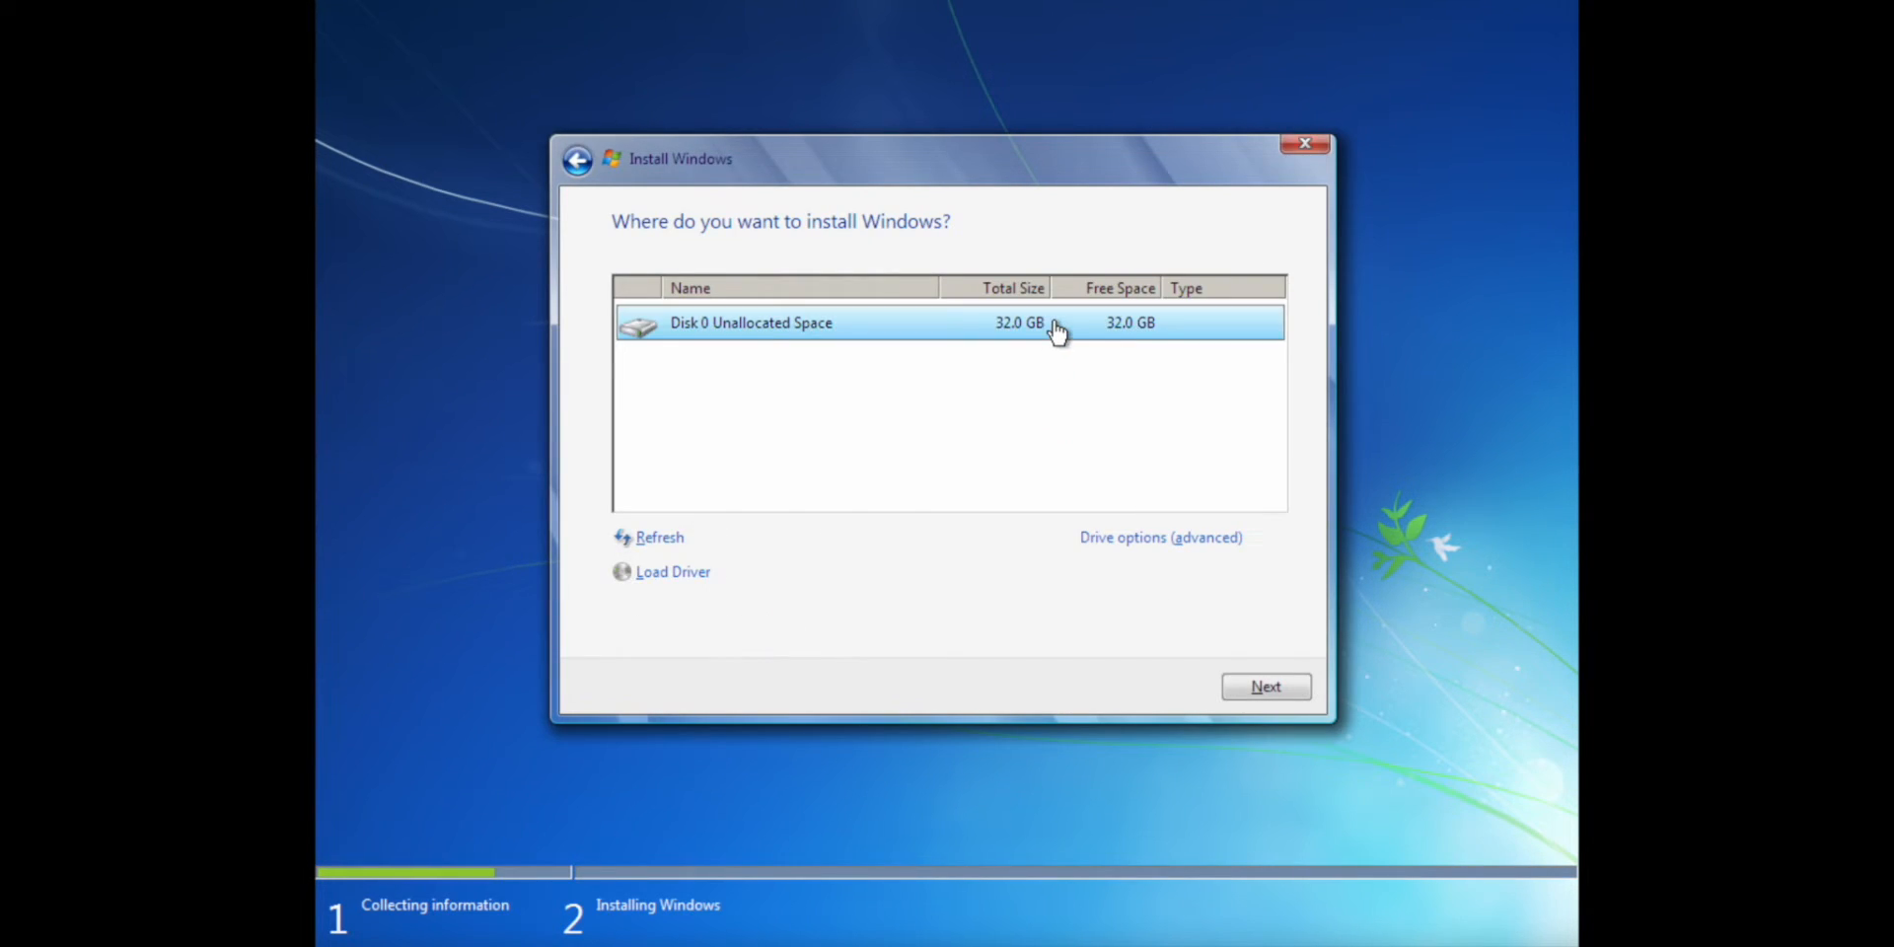
click(1253, 684)
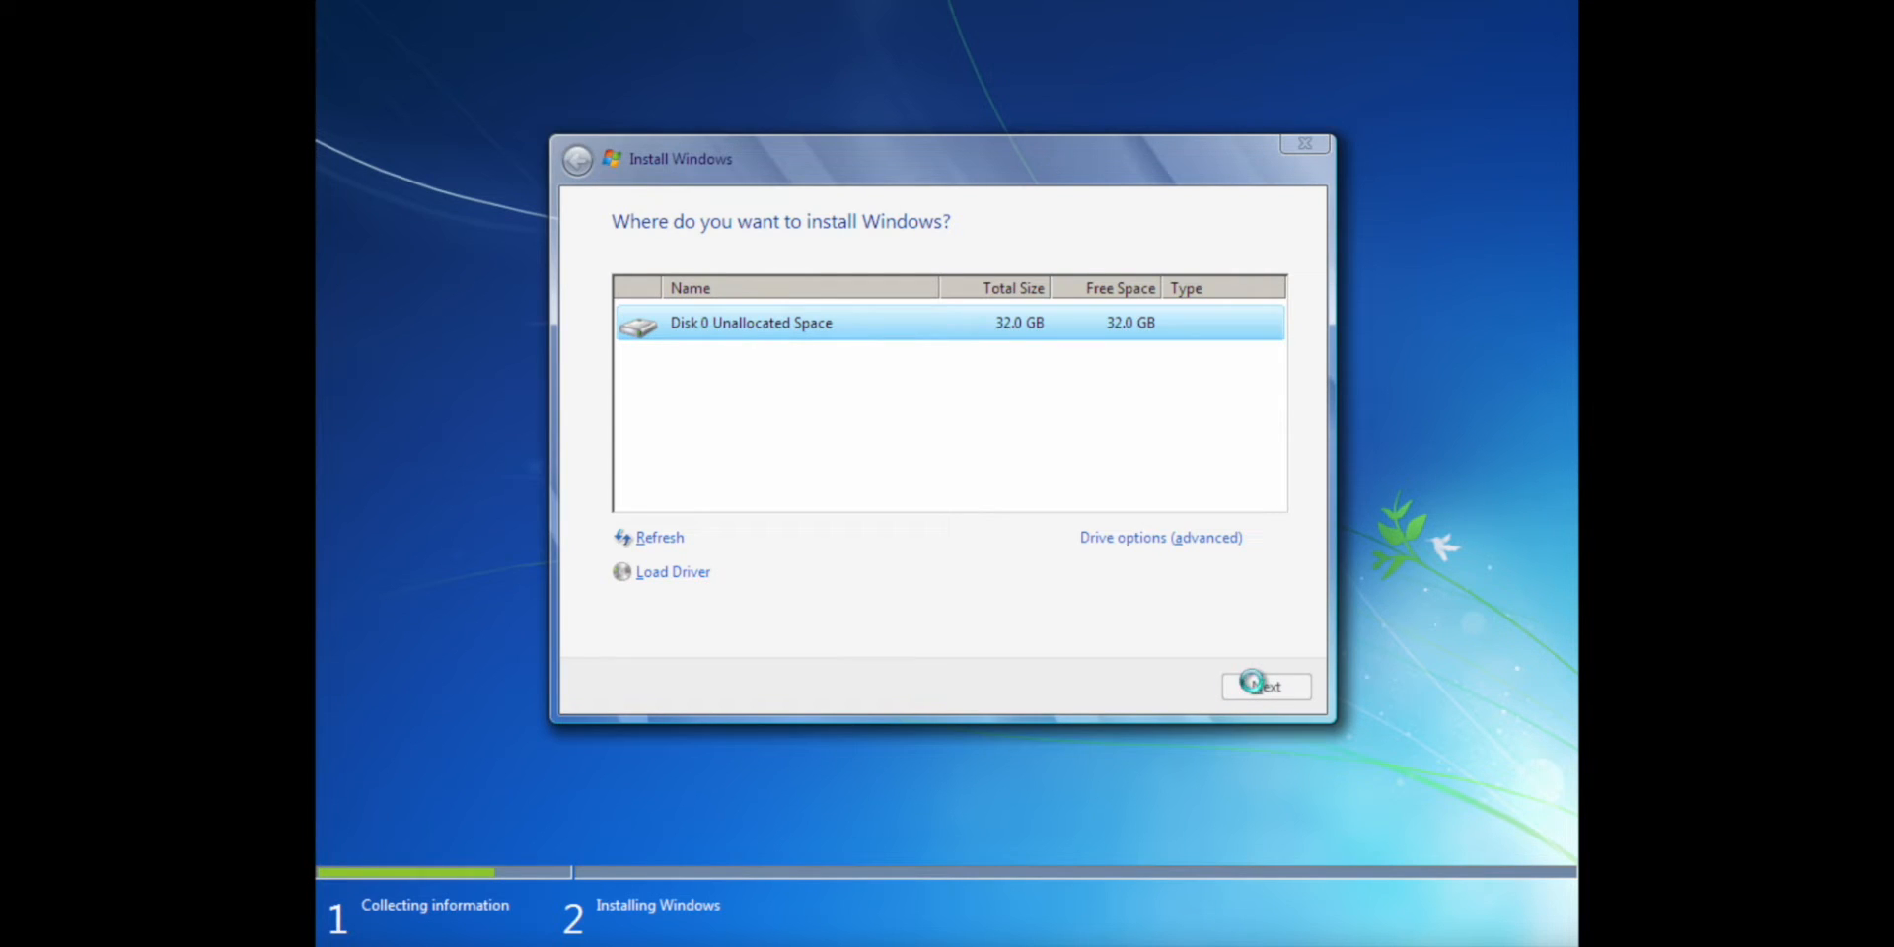